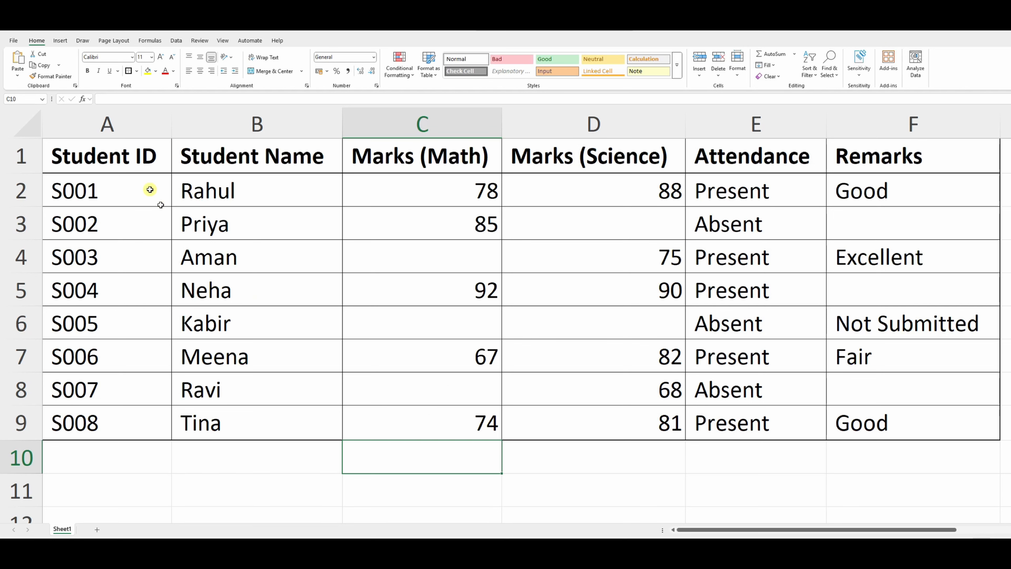
Step: Review each column of the student table, from Student ID through Remarks
left_click(129, 128)
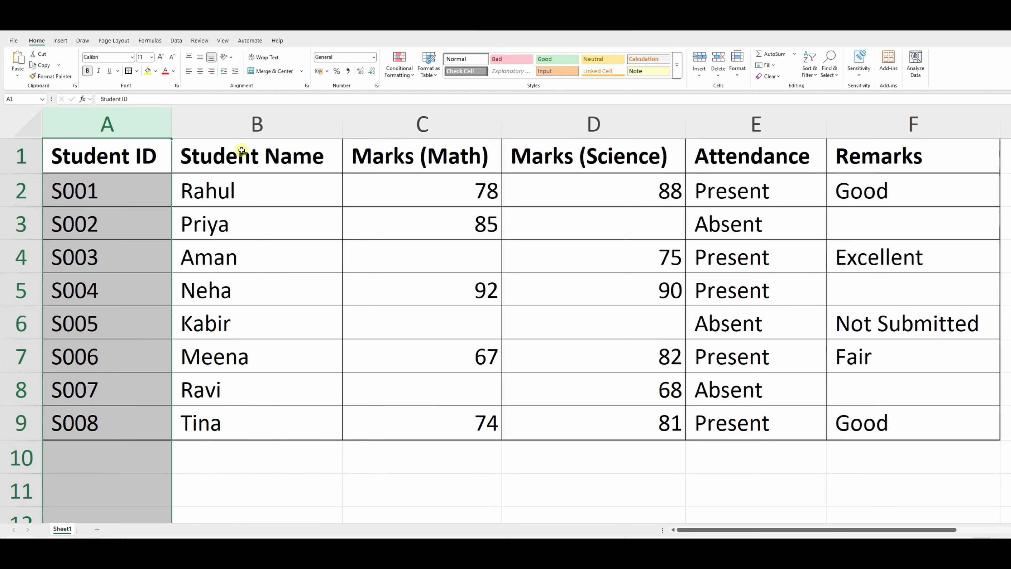
left_click(246, 126)
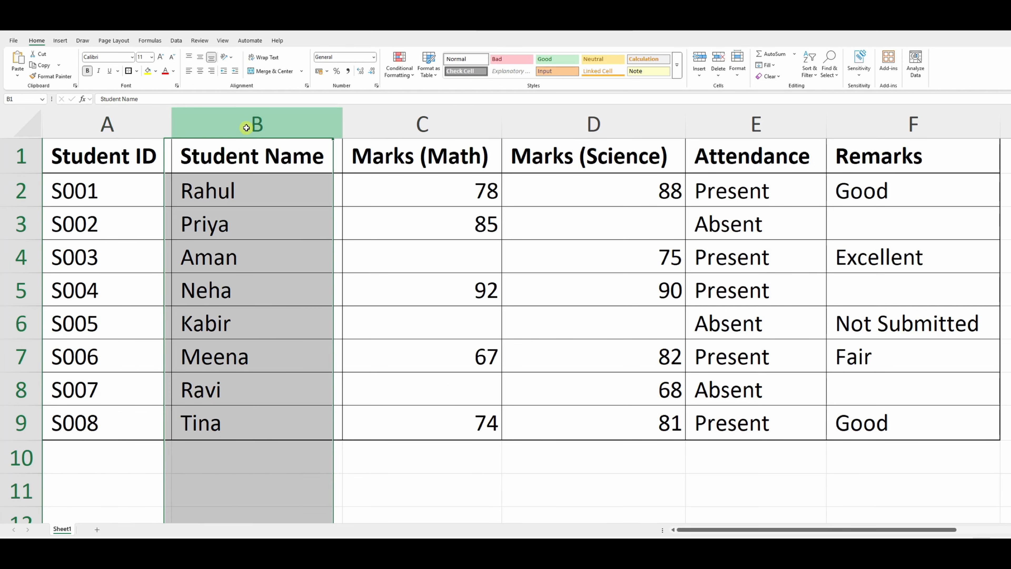
left_click(408, 127)
left_click(589, 127)
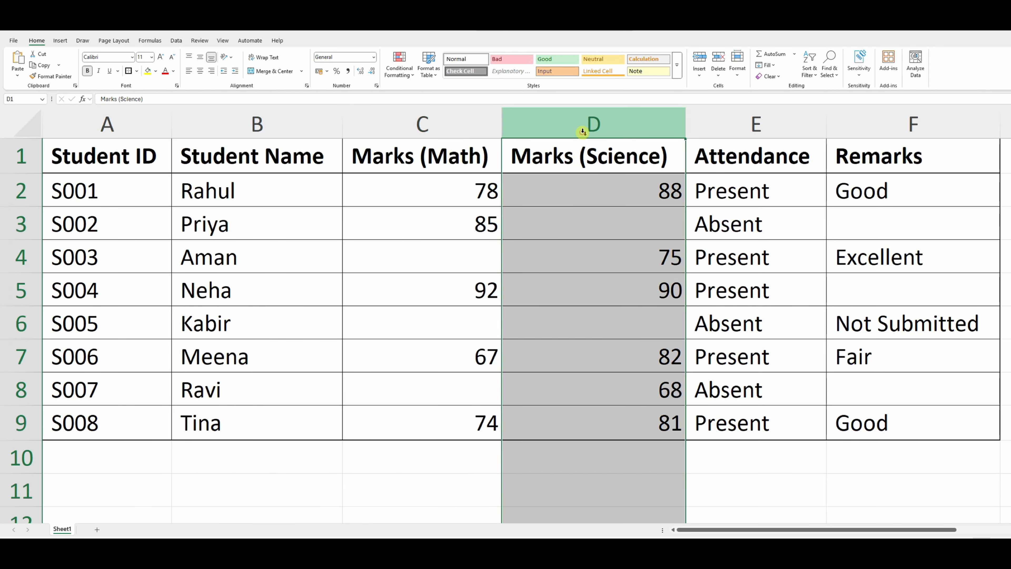
left_click(744, 129)
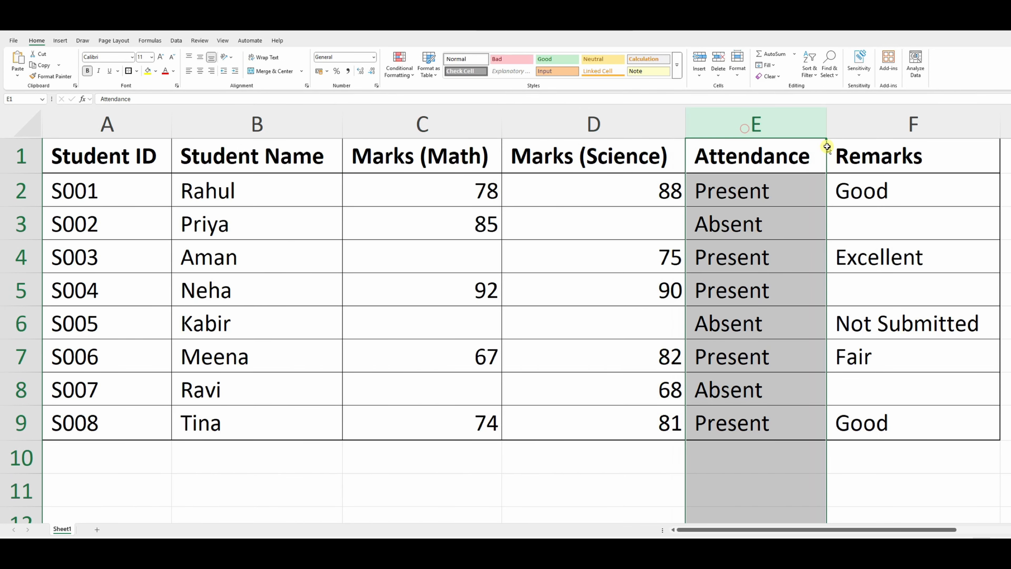
left_click(861, 129)
Step: Examine the filled and blank cells in the Math marks, Science marks and Remarks columns
left_click(838, 236)
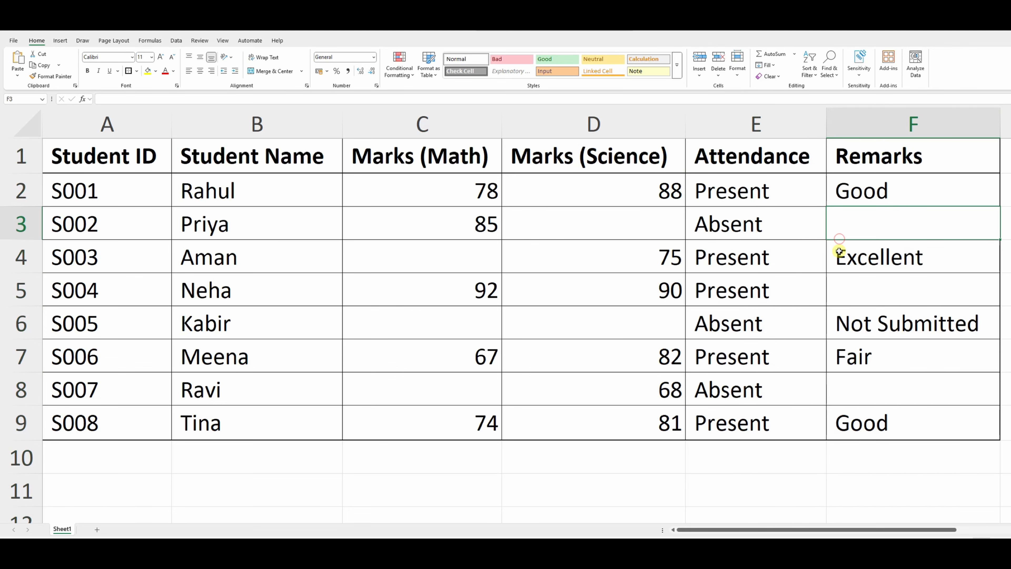
left_click(841, 250)
left_click(578, 263)
left_click(478, 253)
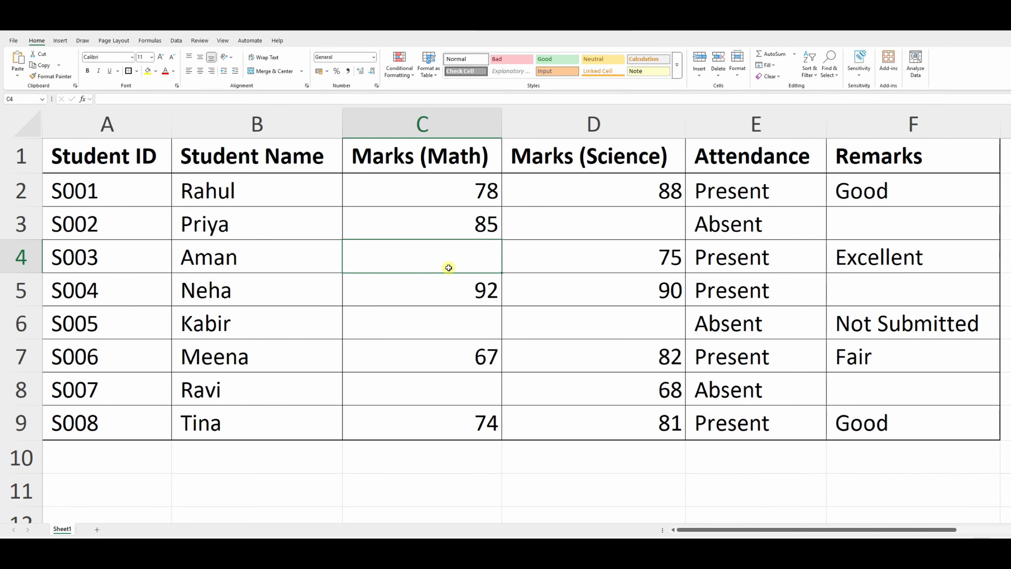
left_click(593, 228)
left_click(847, 228)
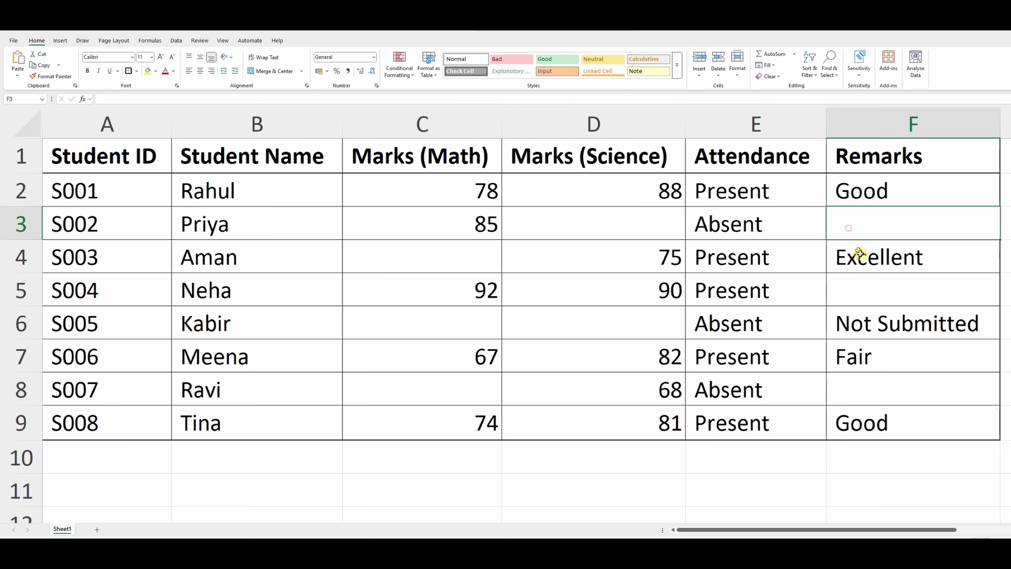
left_click(860, 287)
left_click(612, 311)
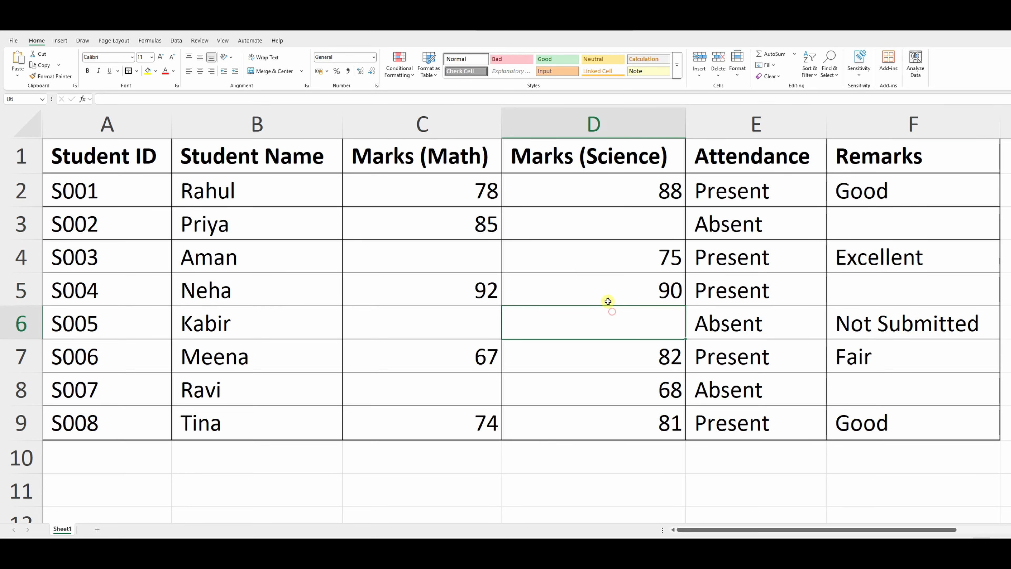
left_click(589, 265)
left_click(462, 259)
left_click(481, 313)
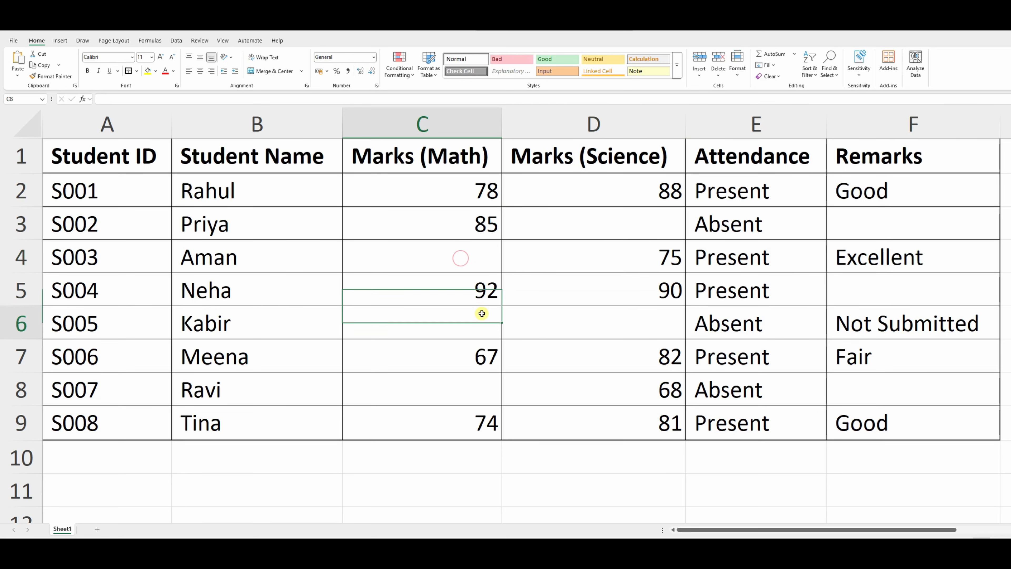
left_click(480, 297)
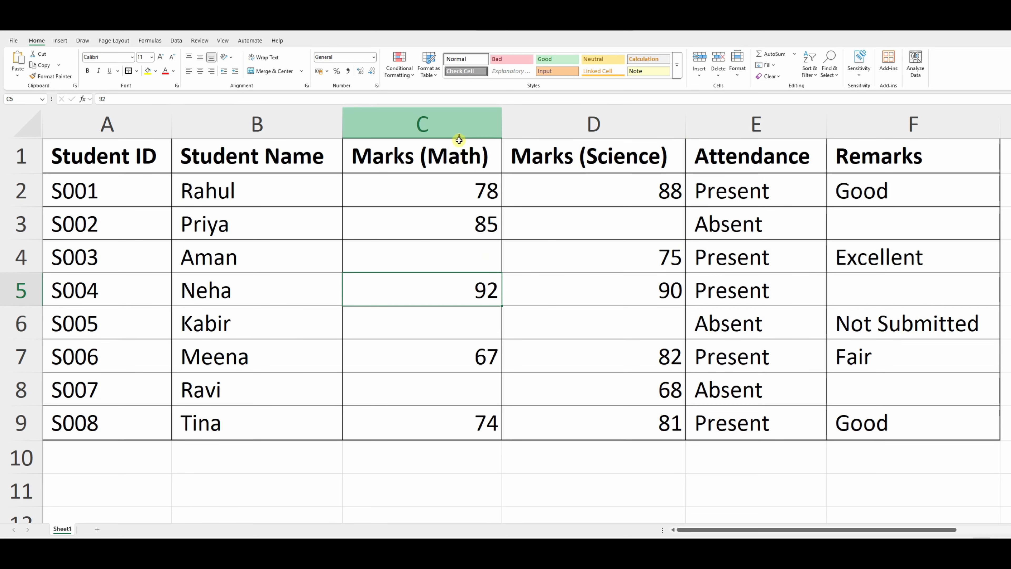
Step: Count the numeric entries in the Marks (Math) column by entering =COUNT(C2:C9) in C10
left_click(457, 122)
left_click(448, 287)
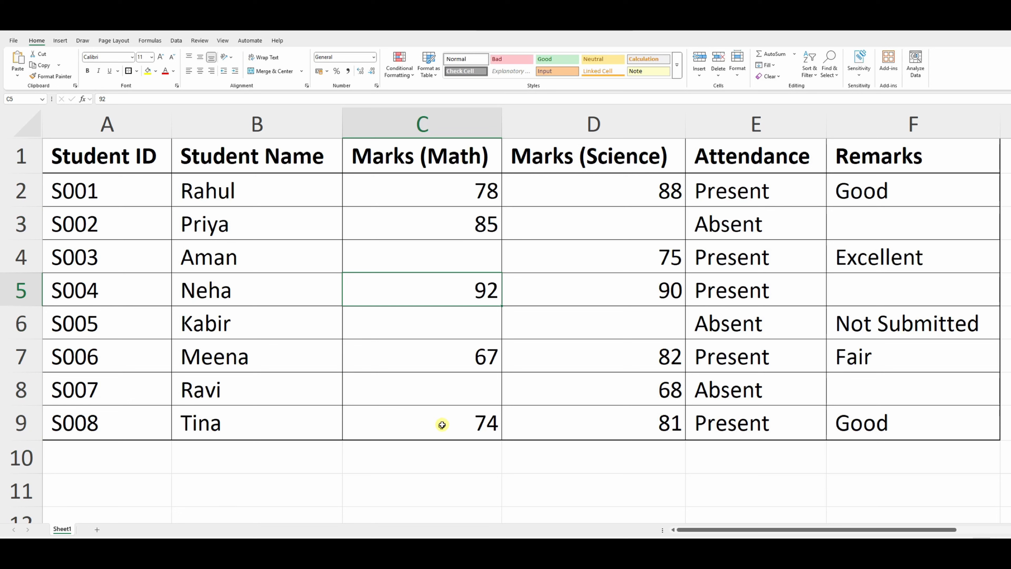
left_click_drag(466, 194, 451, 401)
left_click(429, 452)
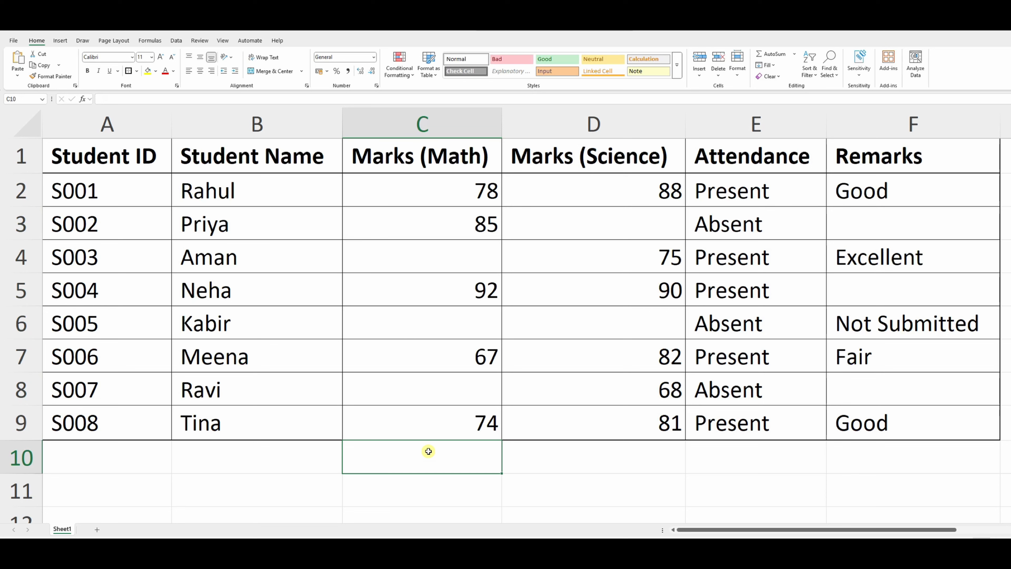
type("=")
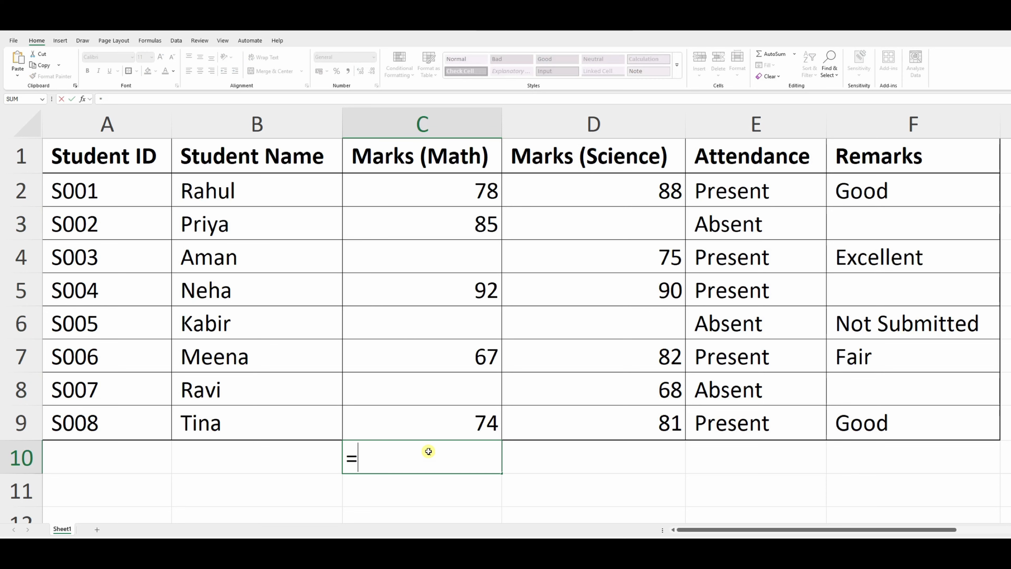
type("count")
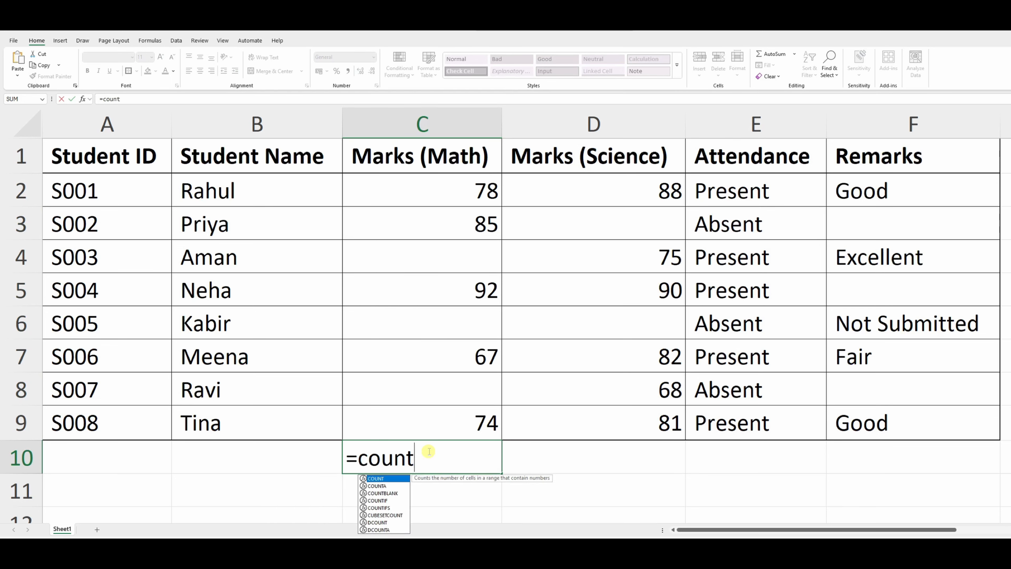
key("Tab")
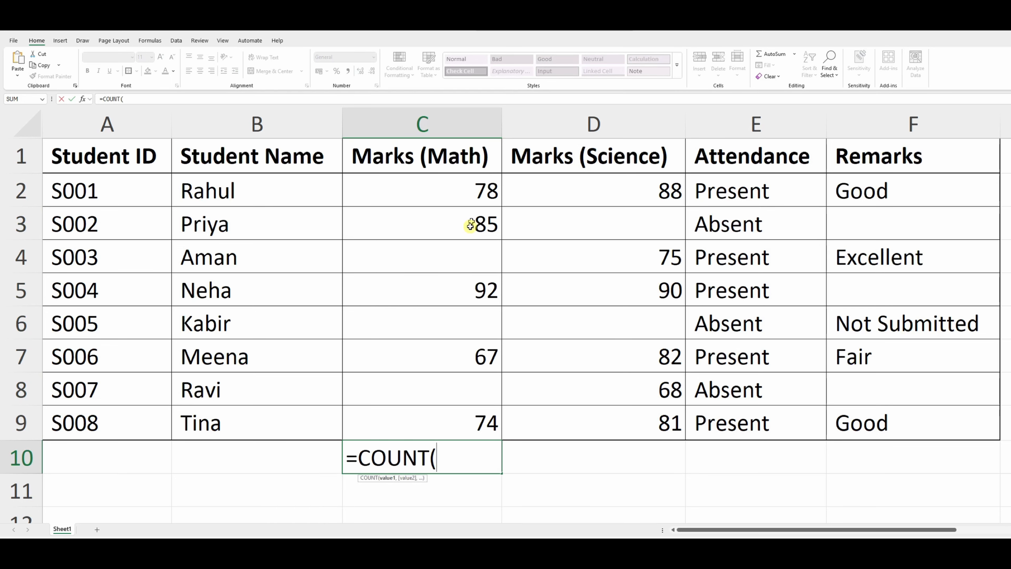
left_click(466, 191)
left_click_drag(466, 191, 473, 411)
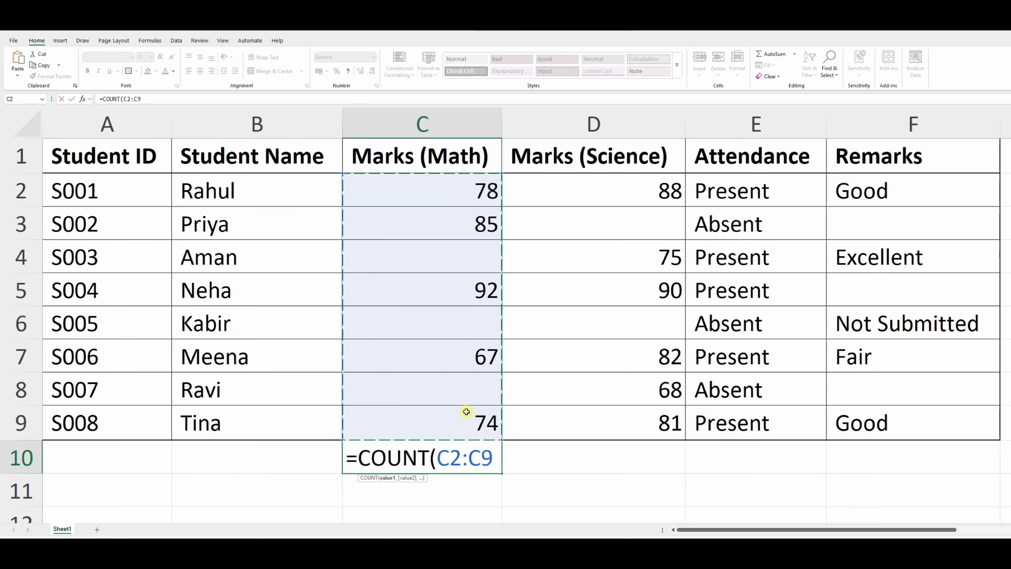
type(")")
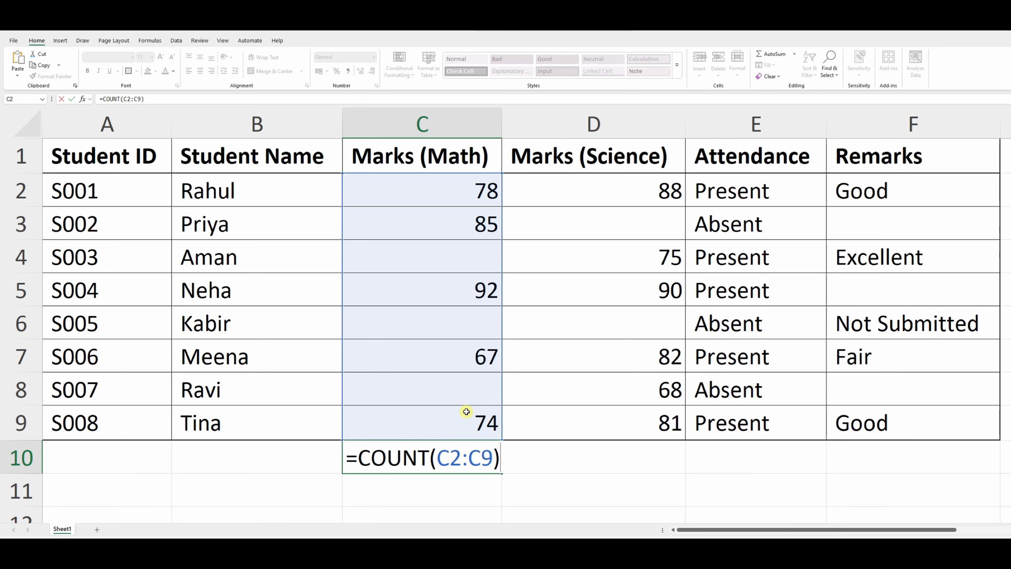
key("Return")
Step: Check the COUNT formula in C10 against the numeric Math marks above it
left_click(484, 452)
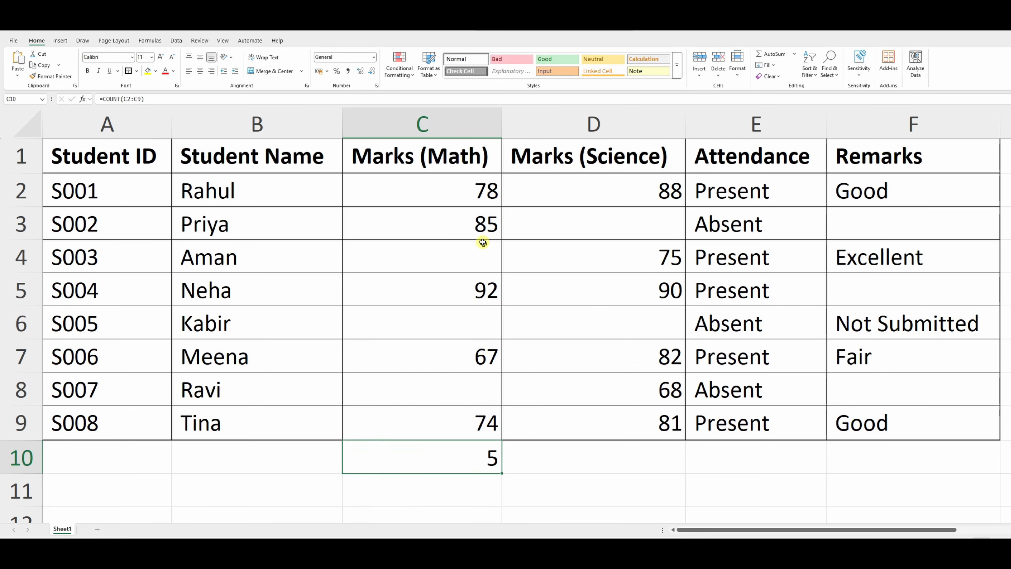
left_click(485, 289)
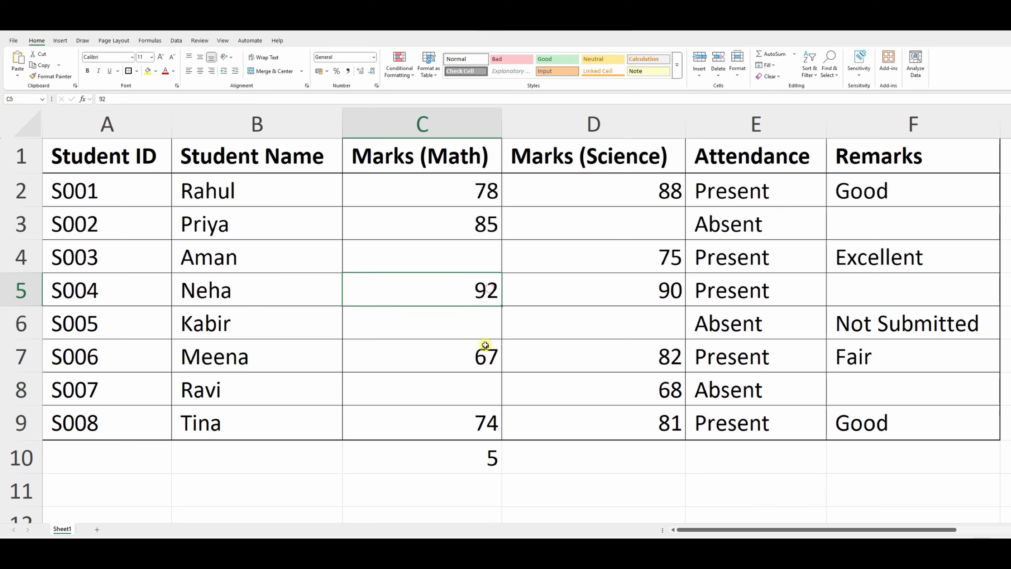
left_click(486, 353)
left_click(492, 422)
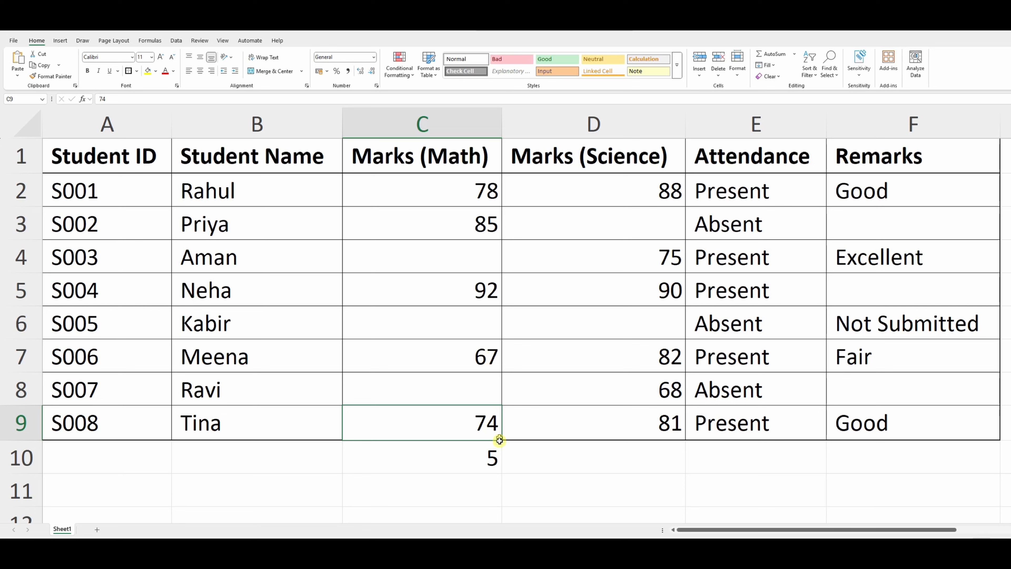
left_click(492, 458)
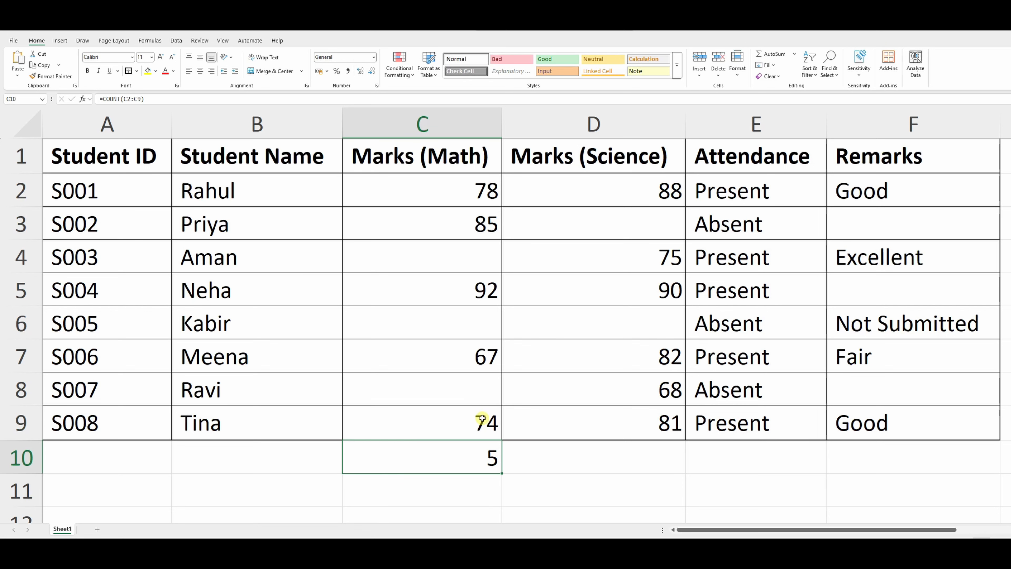
Step: Enter 80 as the Math mark for S005 in C6 and check the count in C10
left_click(468, 330)
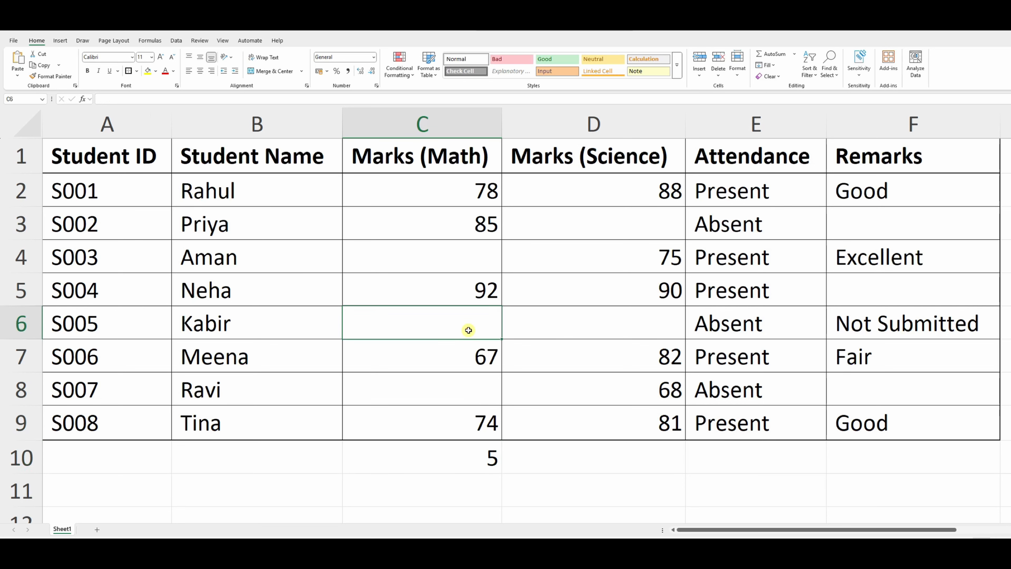
type("80")
key("Return")
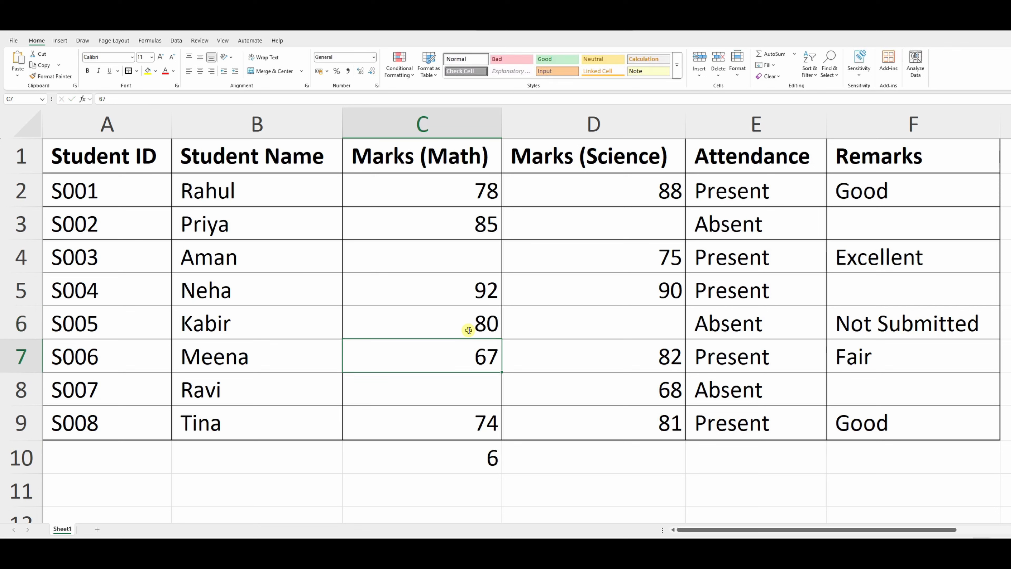
left_click(468, 330)
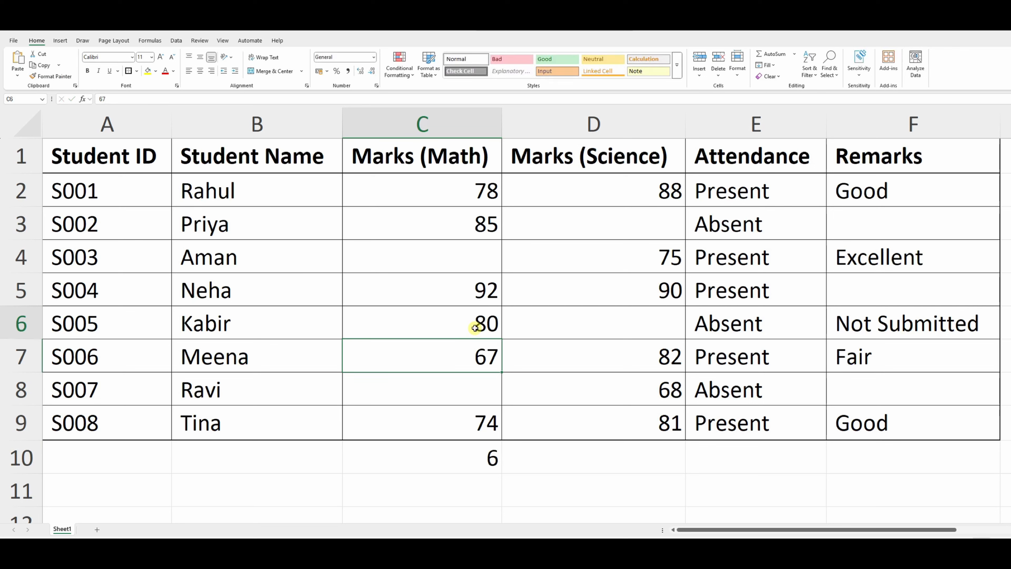
left_click(494, 462)
Step: Replace the Math mark in C6 with the text "Marks"
left_click(469, 333)
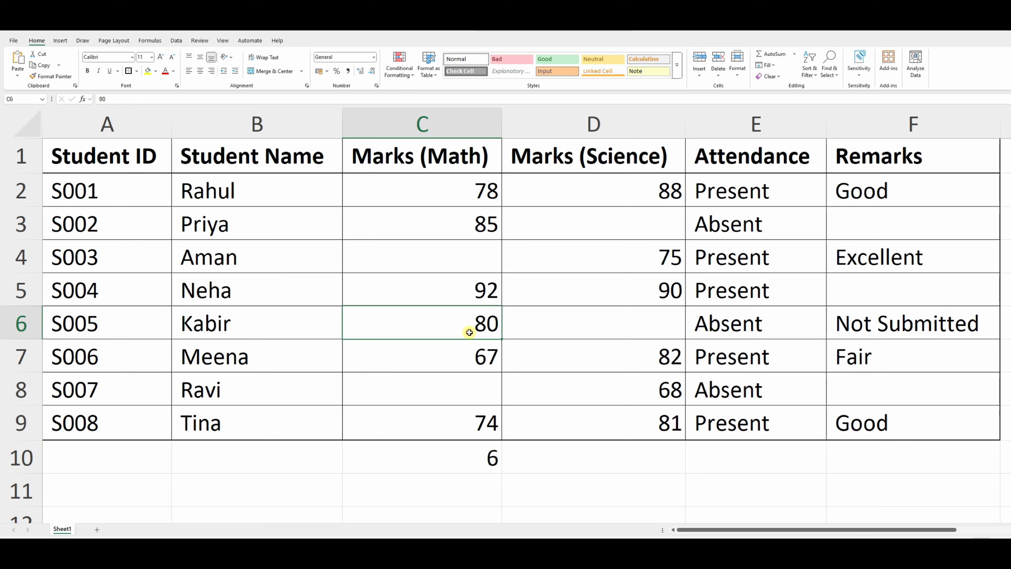
type("Marks")
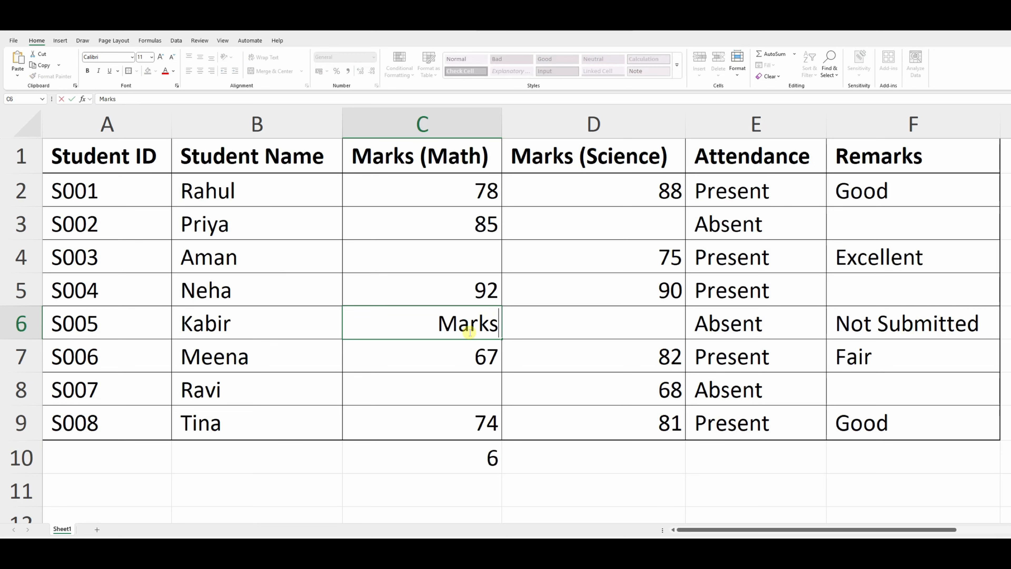
key("Return")
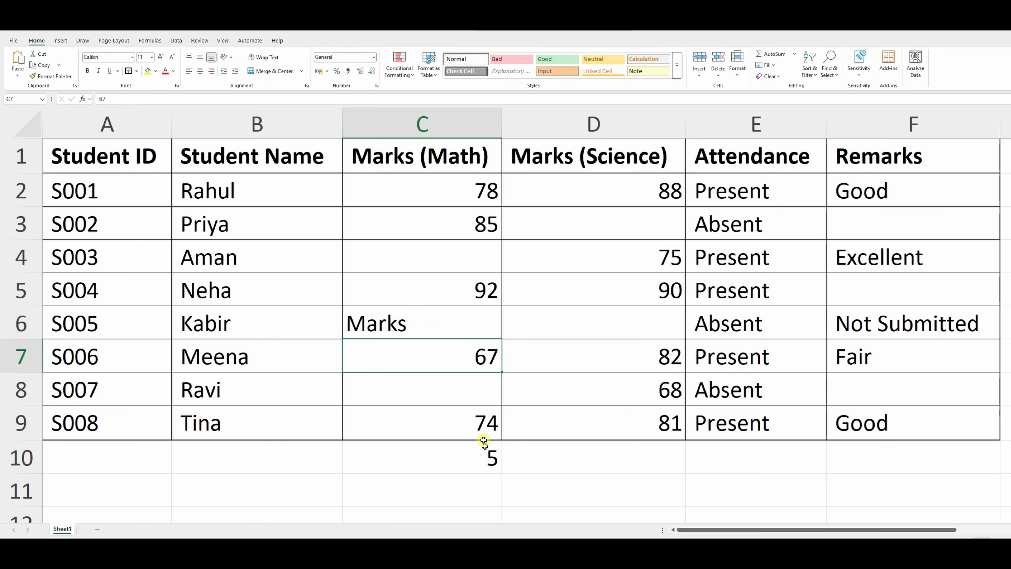
Step: Recheck the count against the marks in C2:C9 and clear the text from C6
left_click(489, 451)
left_click_drag(479, 197, 486, 407)
left_click(485, 301)
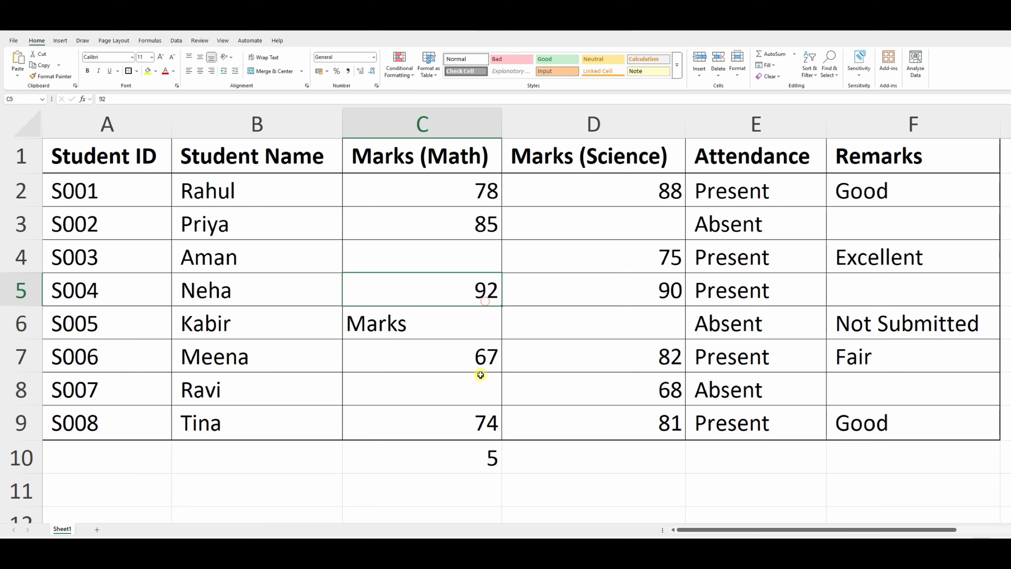
left_click(442, 330)
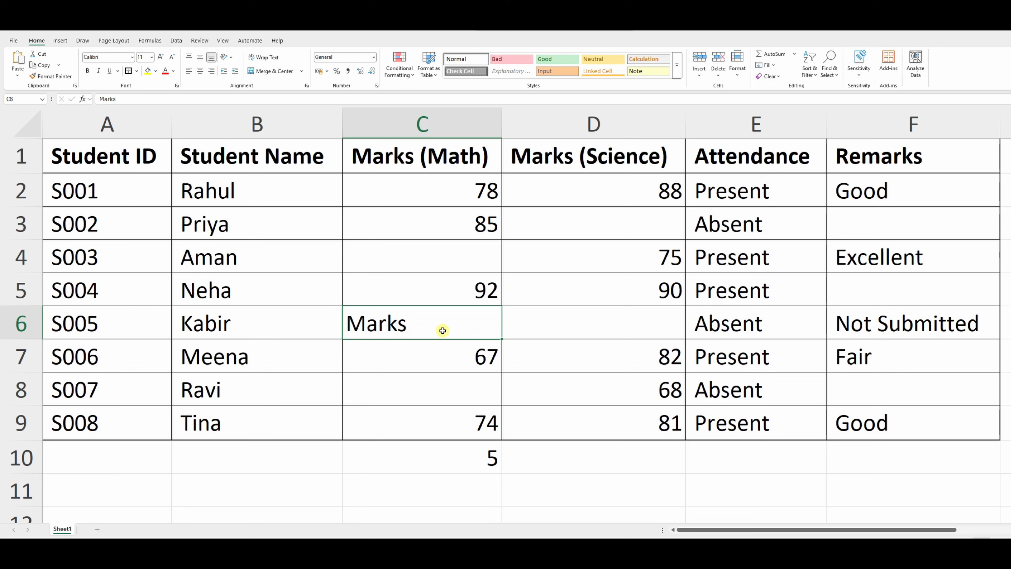
key("Delete")
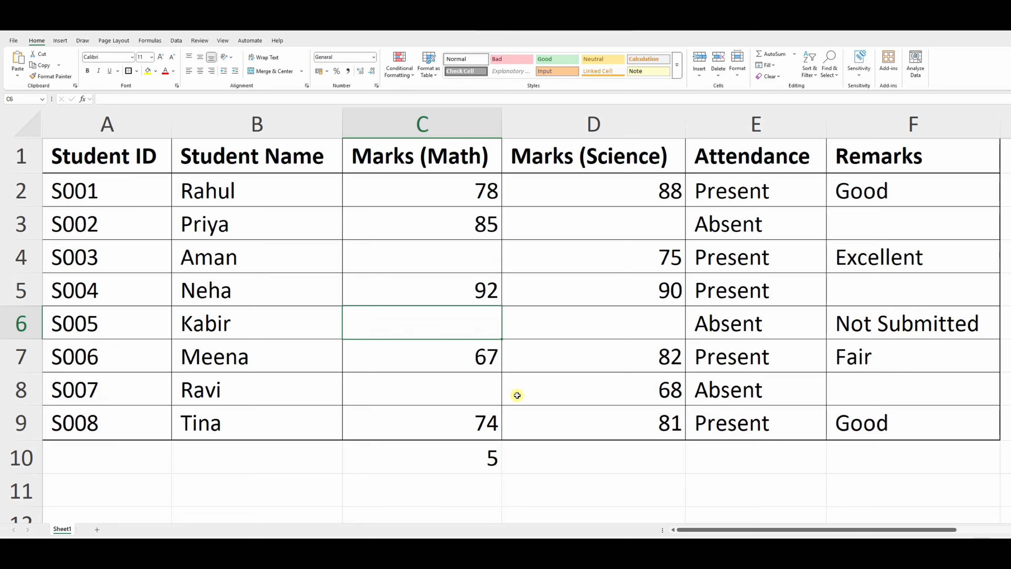
Step: Count the non-empty Science marks in D10 with the formula =COUNTA(D2:D9)
left_click(552, 450)
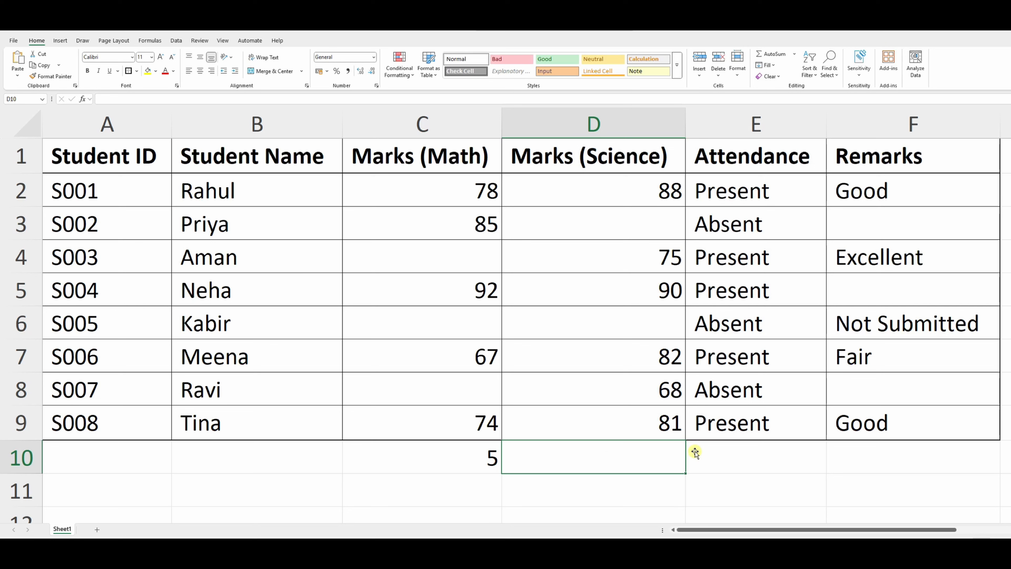
left_click(741, 458)
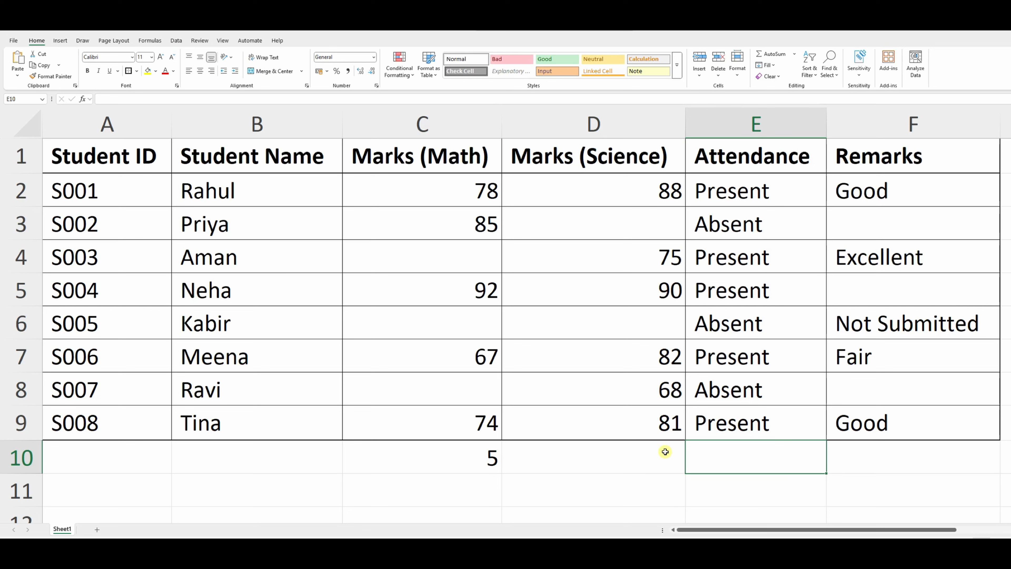
left_click(641, 457)
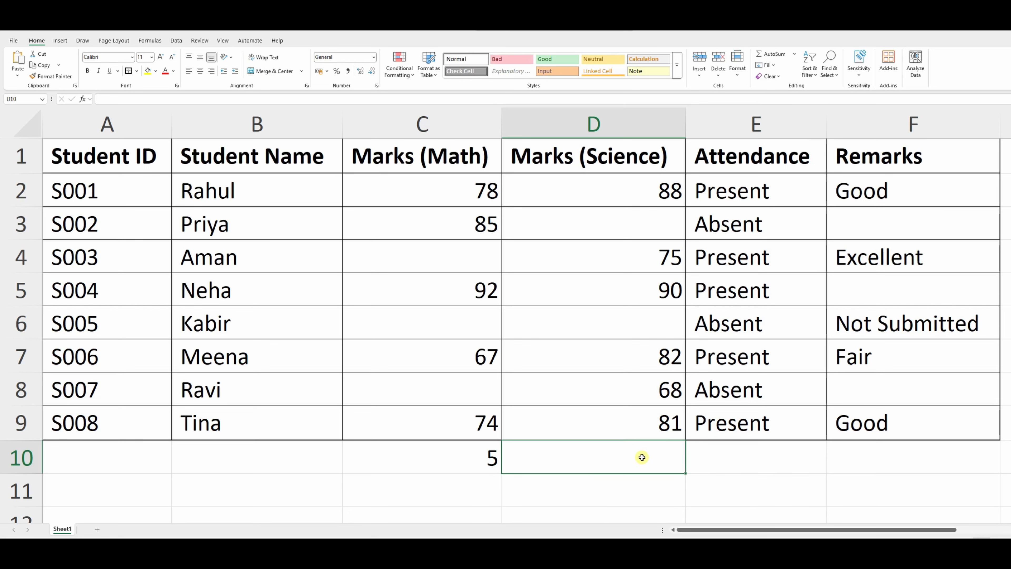
type("=co")
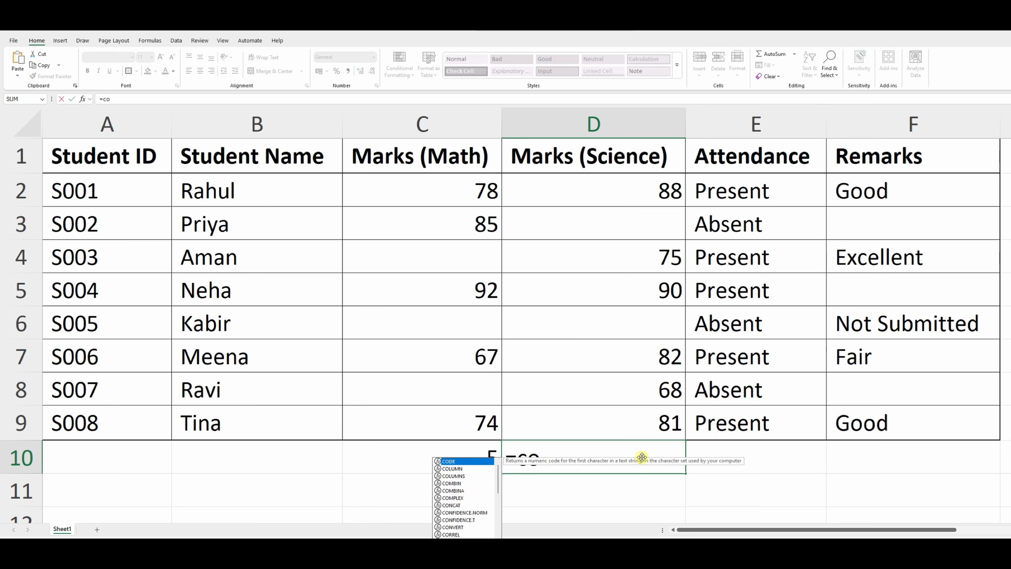
type("unta")
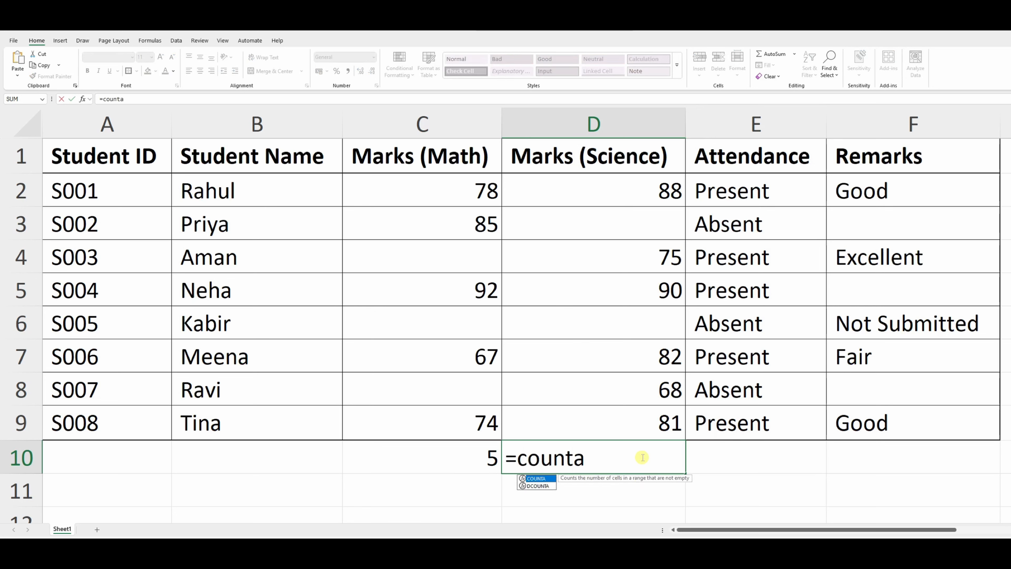
key("Tab")
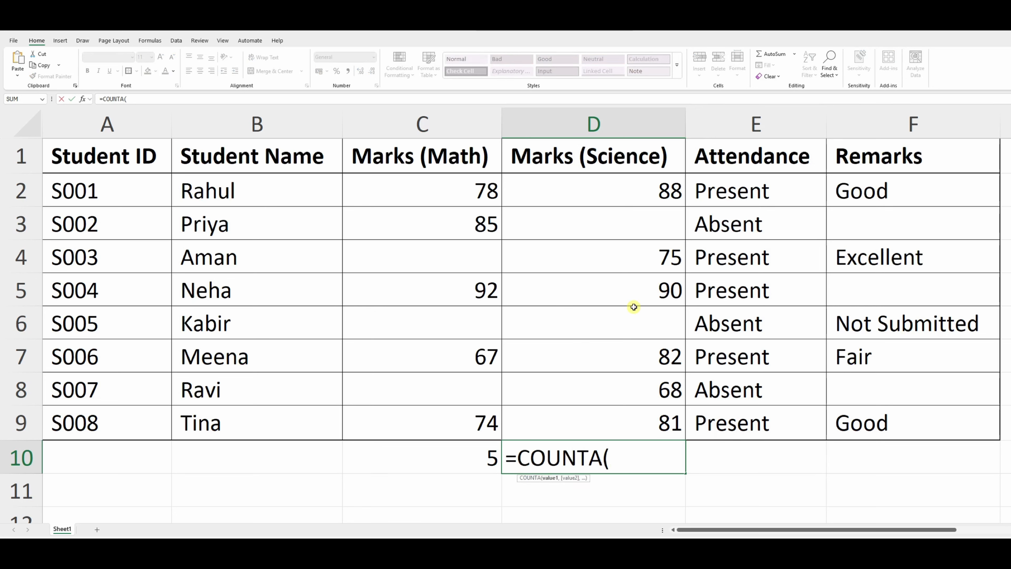
left_click_drag(635, 196, 654, 410)
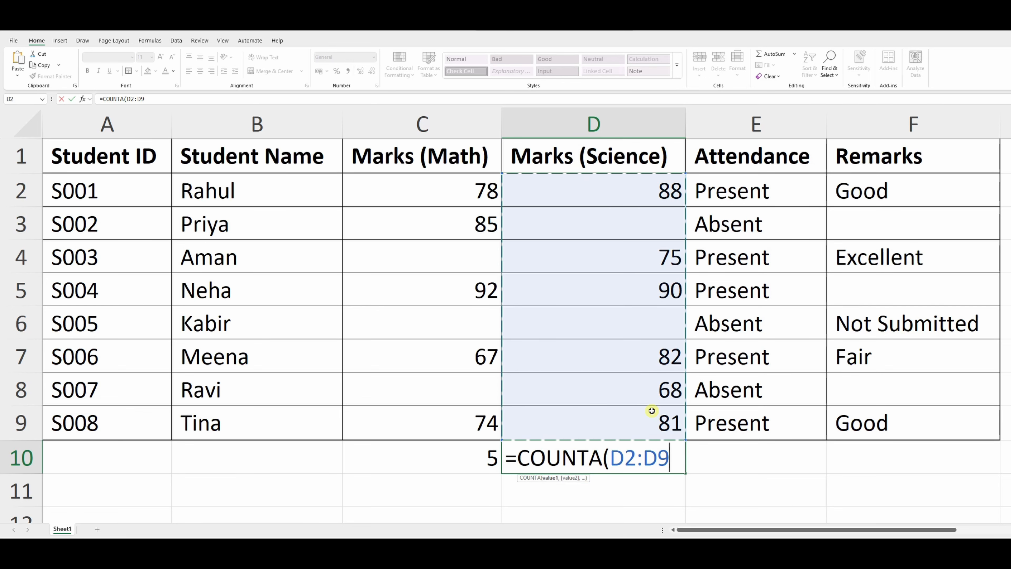
type(")")
key("Return")
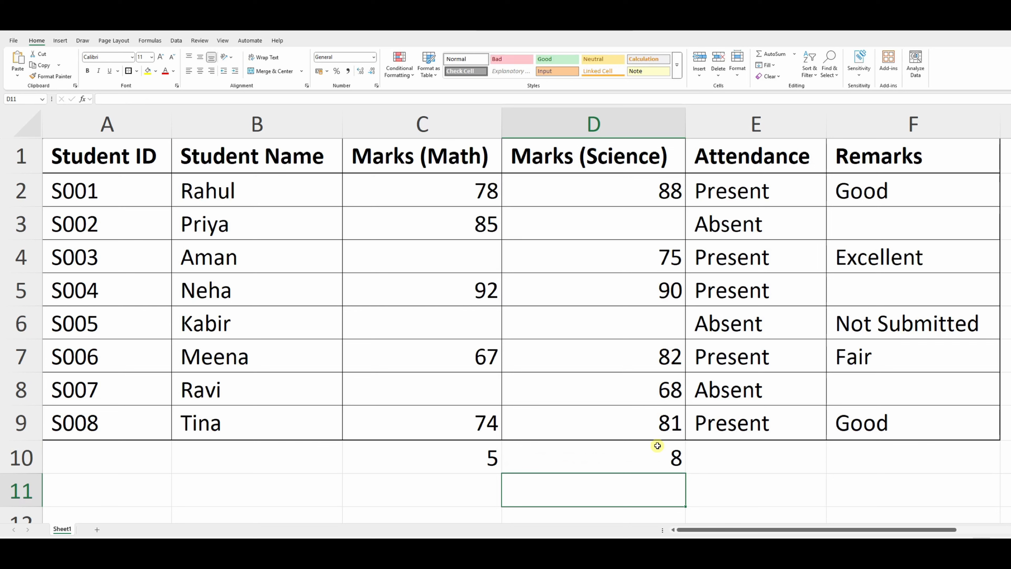
Step: Delete the hidden spaces from the Science mark cell D6 and recheck the COUNTA result in D10
left_click(662, 462)
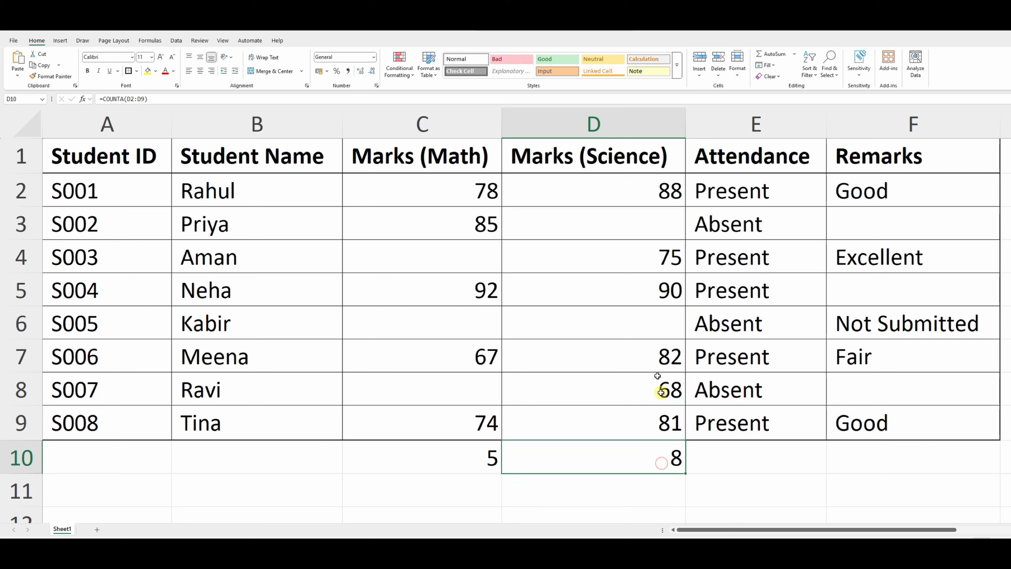
left_click(649, 332)
double_click(647, 335)
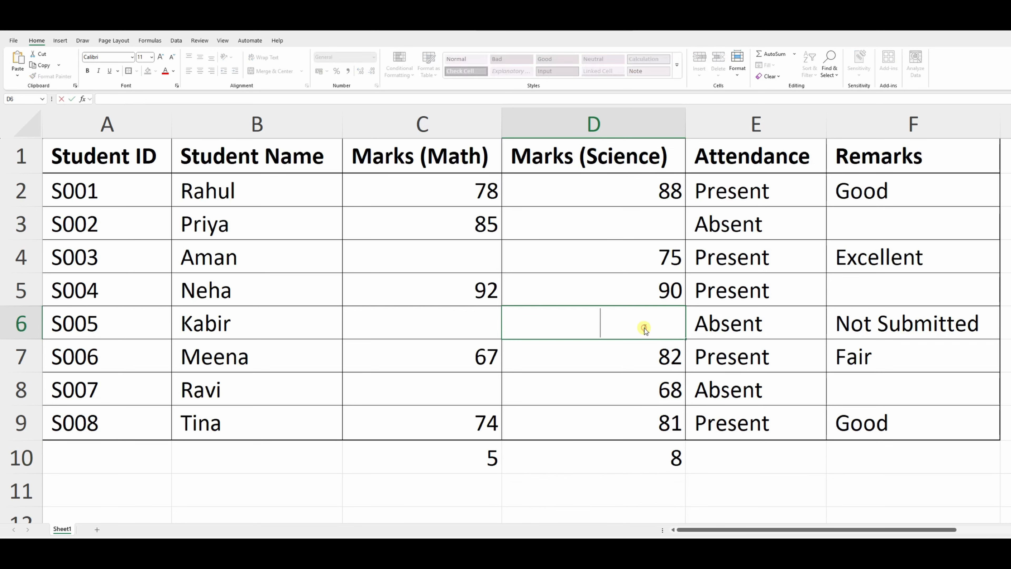
left_click(604, 316)
left_click_drag(636, 320, 505, 317)
left_click(597, 331)
left_click_drag(661, 323, 479, 316)
key("BackSpace")
left_click(581, 351)
left_click(661, 472)
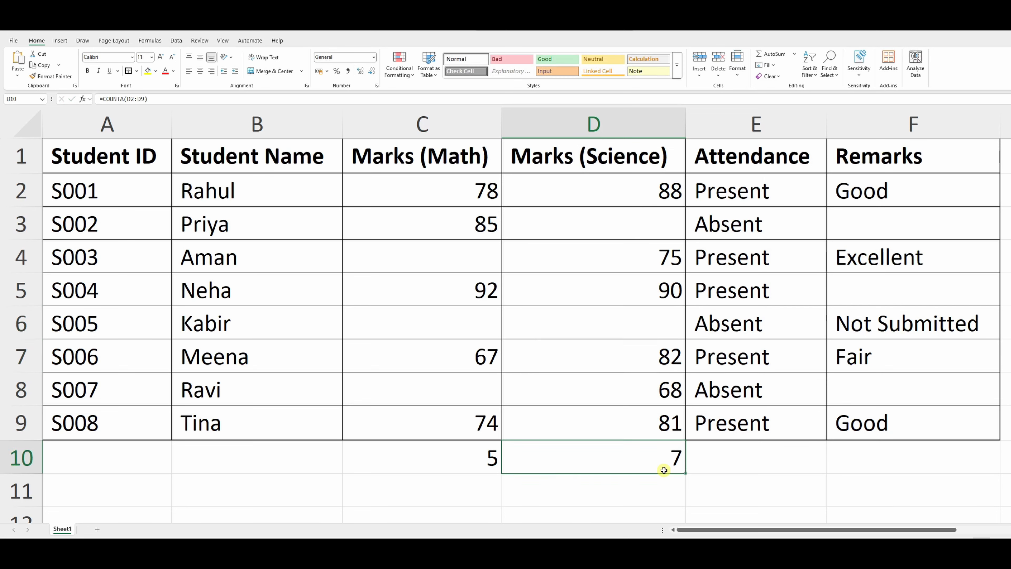
Step: Delete the hidden spaces from the Science mark cell D3 and check the count in D10
double_click(628, 231)
key("shift+Home")
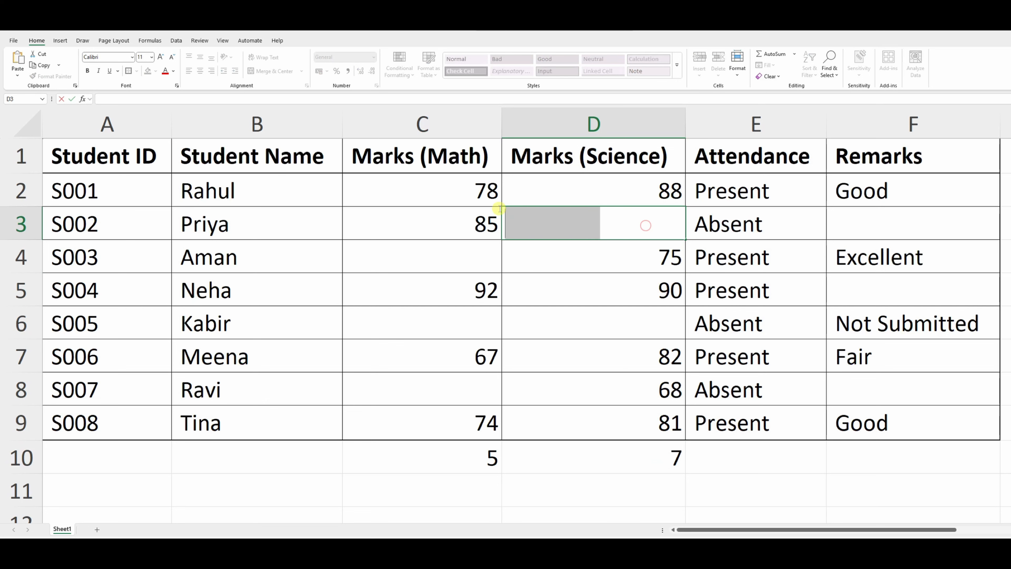
key("BackSpace")
left_click(588, 302)
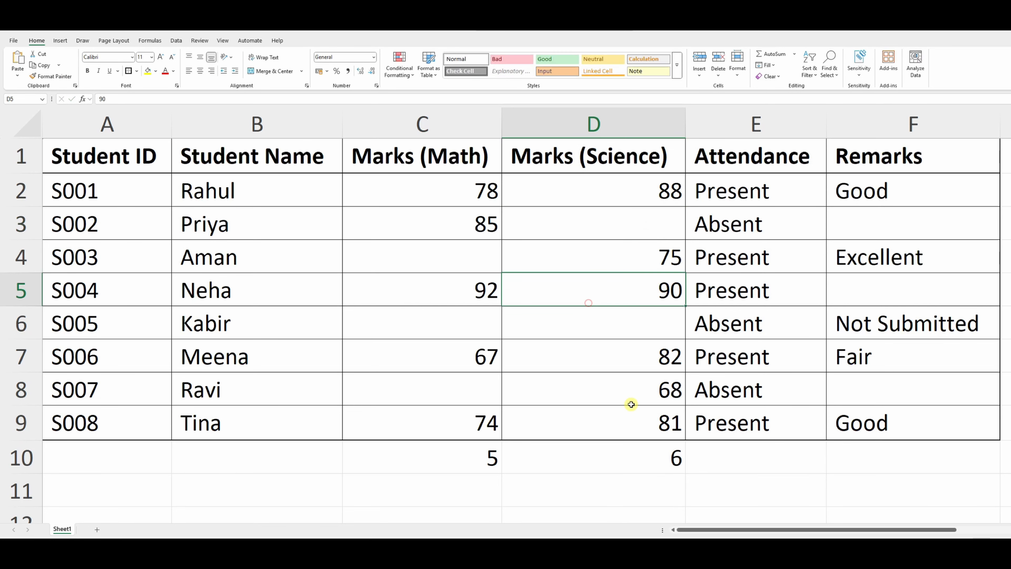
left_click(654, 445)
Step: Review the Science marks in D2:D9, enter the text "Marks" in D6 and check the COUNTA result in D10
left_click(636, 202)
left_click_drag(637, 224, 639, 426)
left_click(643, 314)
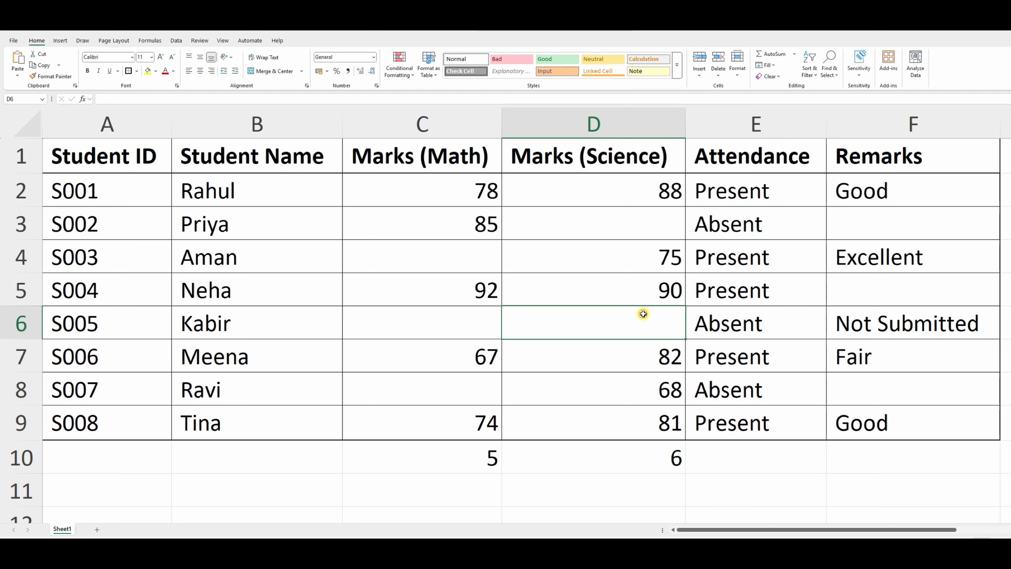
type("Marks")
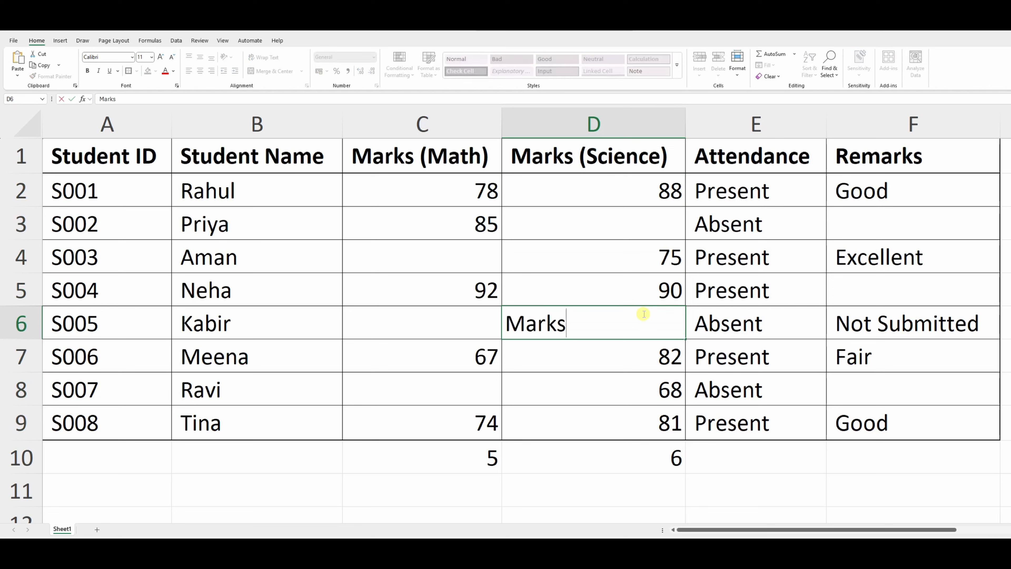
key("Return")
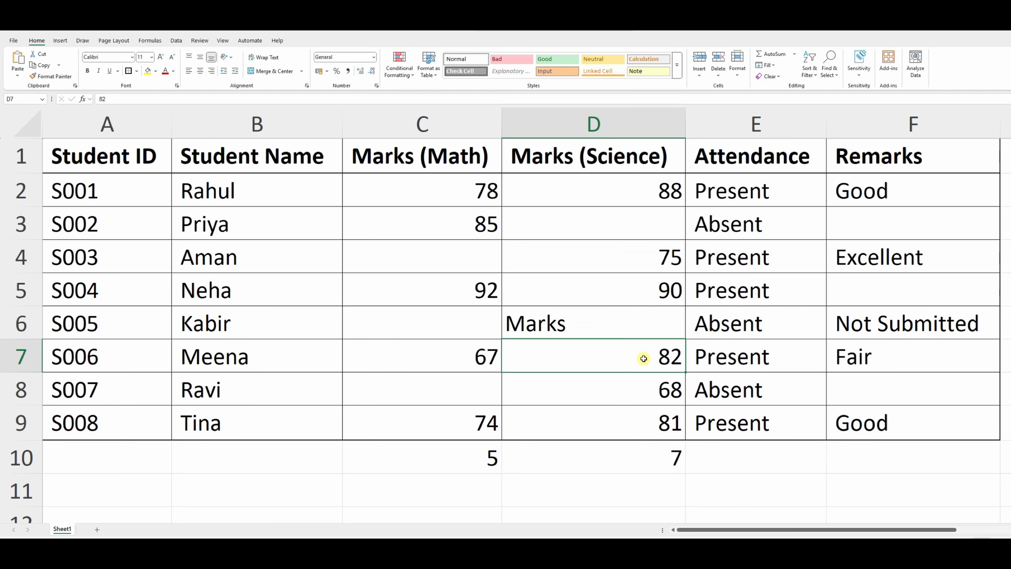
left_click(653, 454)
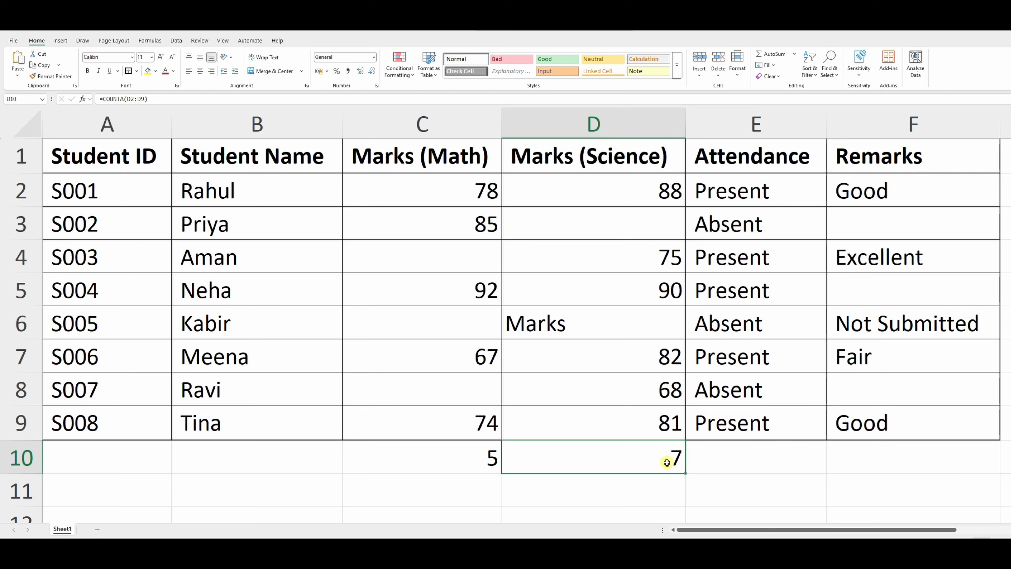
left_click(606, 324)
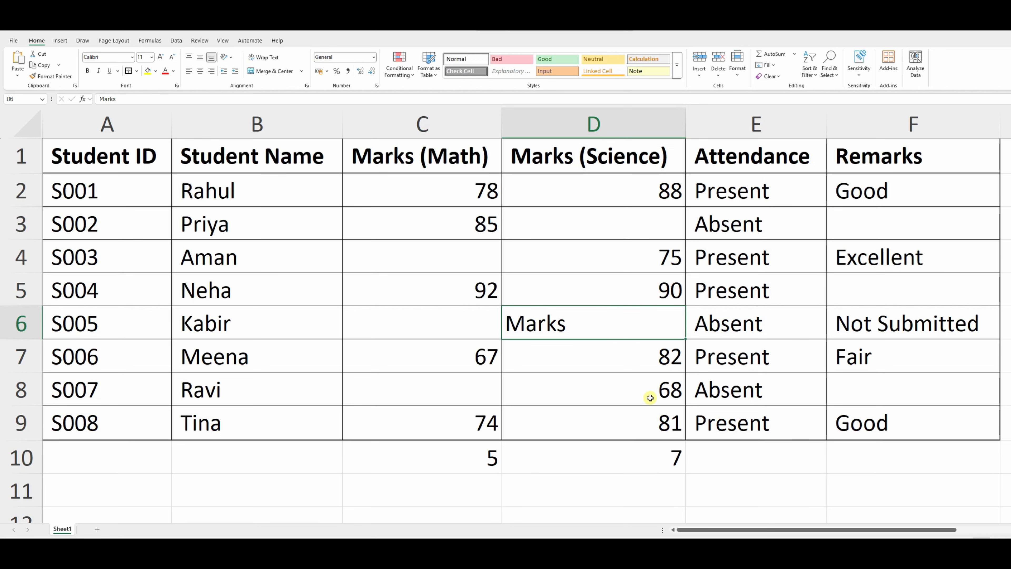
Step: Examine the Remarks entries in F2:F9, including the empty-looking cells F3, F5 and F8
left_click(782, 465)
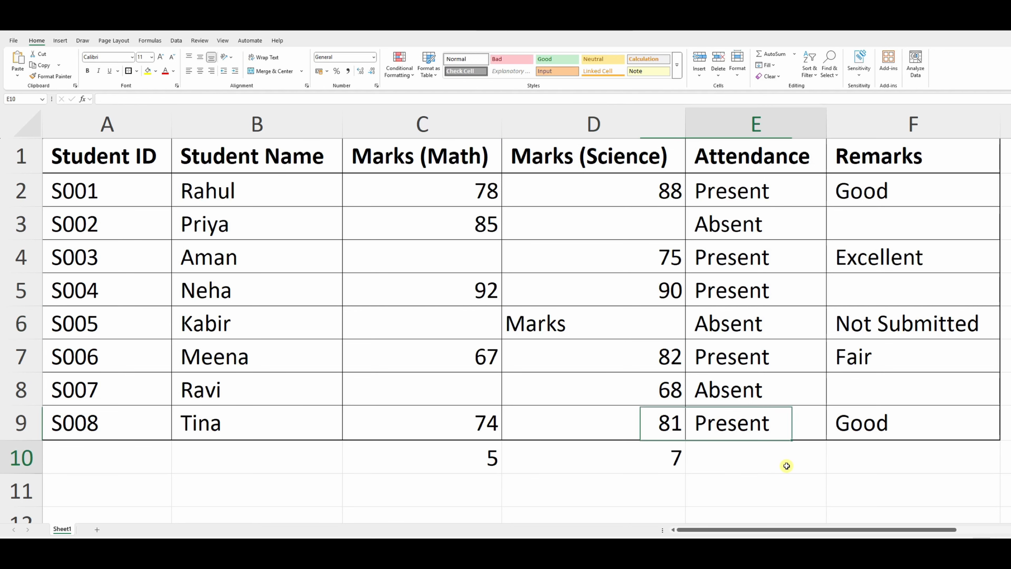
left_click(835, 456)
left_click_drag(863, 194, 869, 406)
left_click(868, 394)
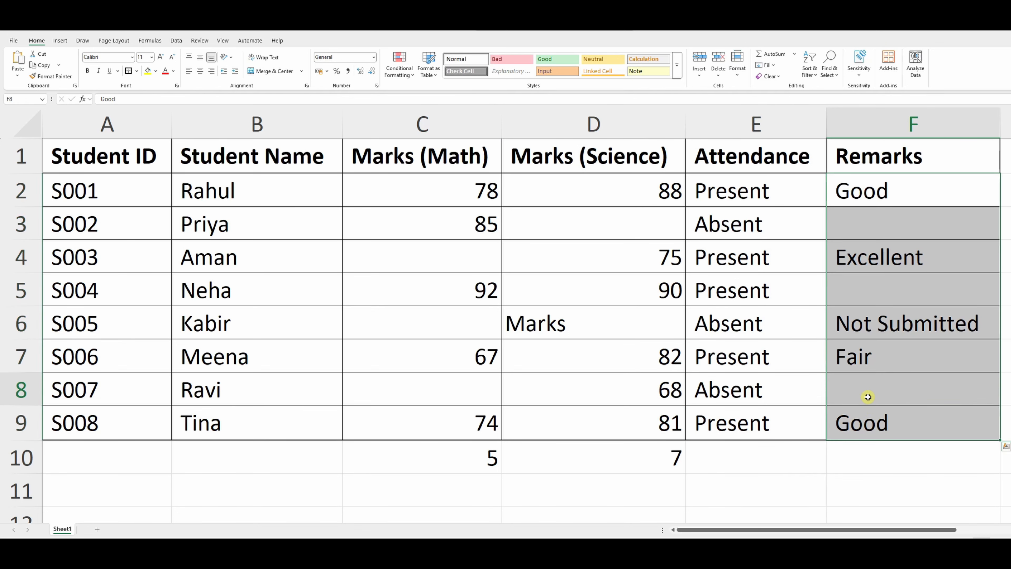
left_click(866, 296)
left_click(860, 238)
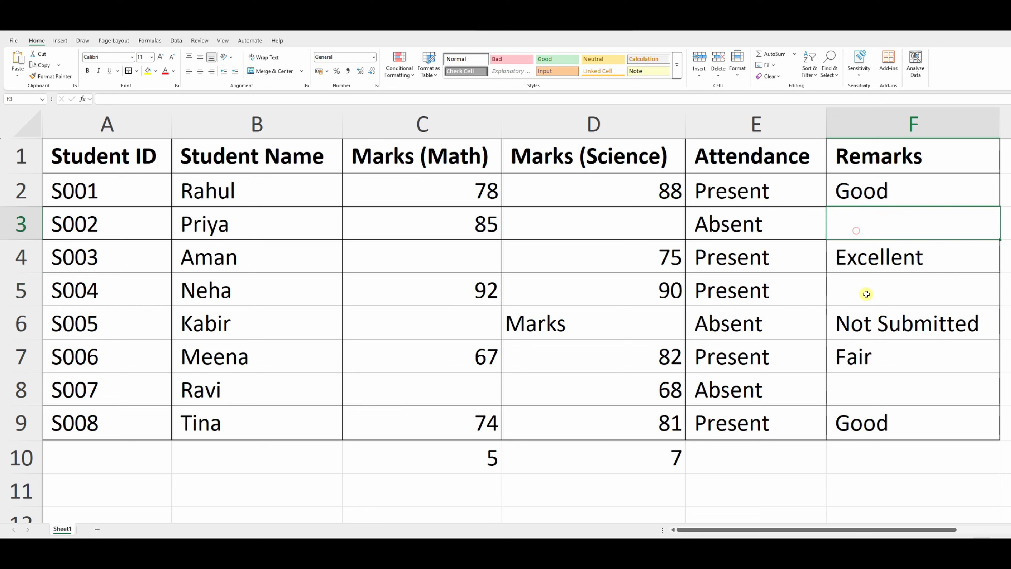
left_click(865, 293)
left_click(879, 382)
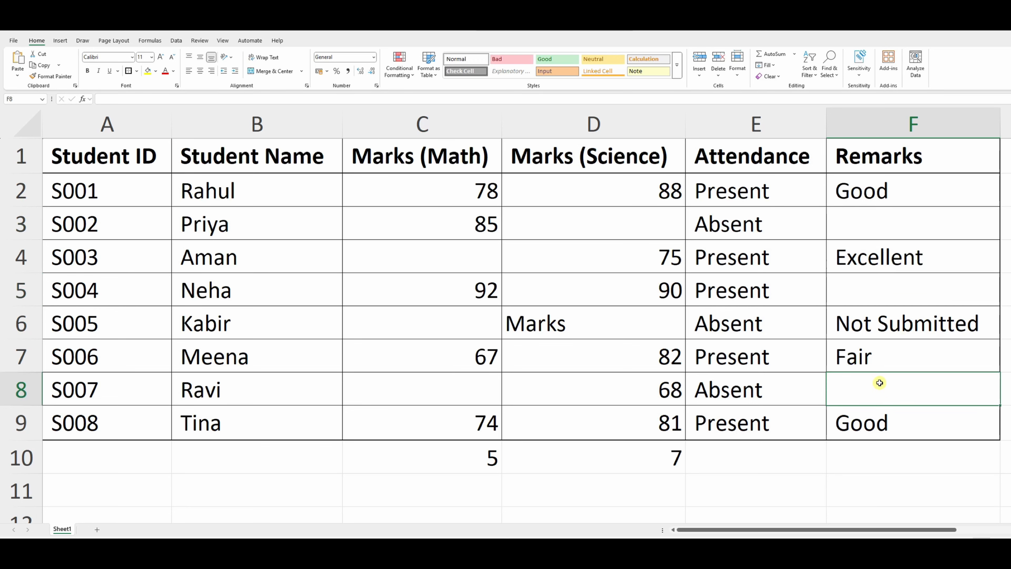
Step: Count the blank Remarks cells in F10 with the formula =COUNTBLANK(F2:F9)
left_click(861, 471)
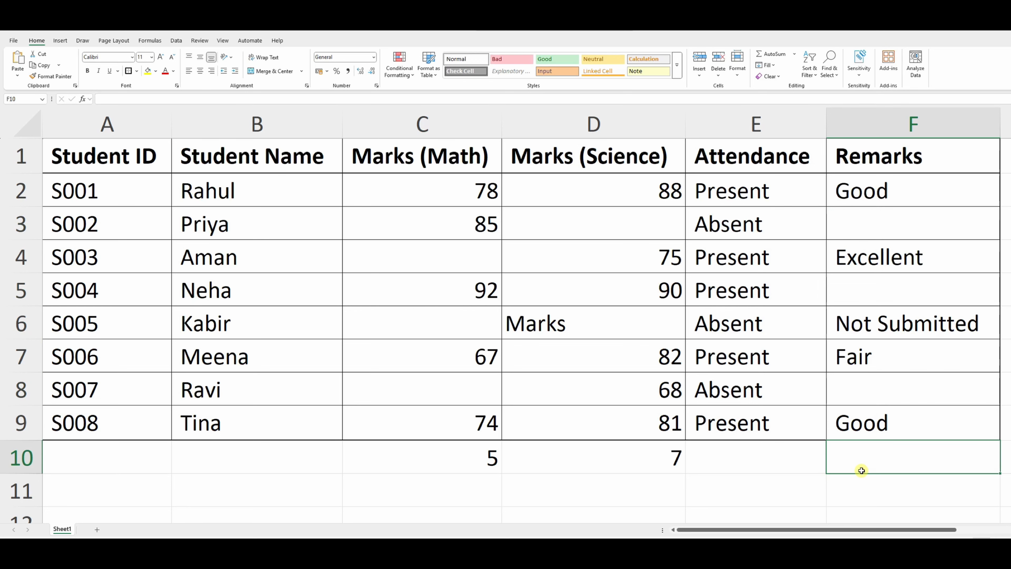
type("=countbl")
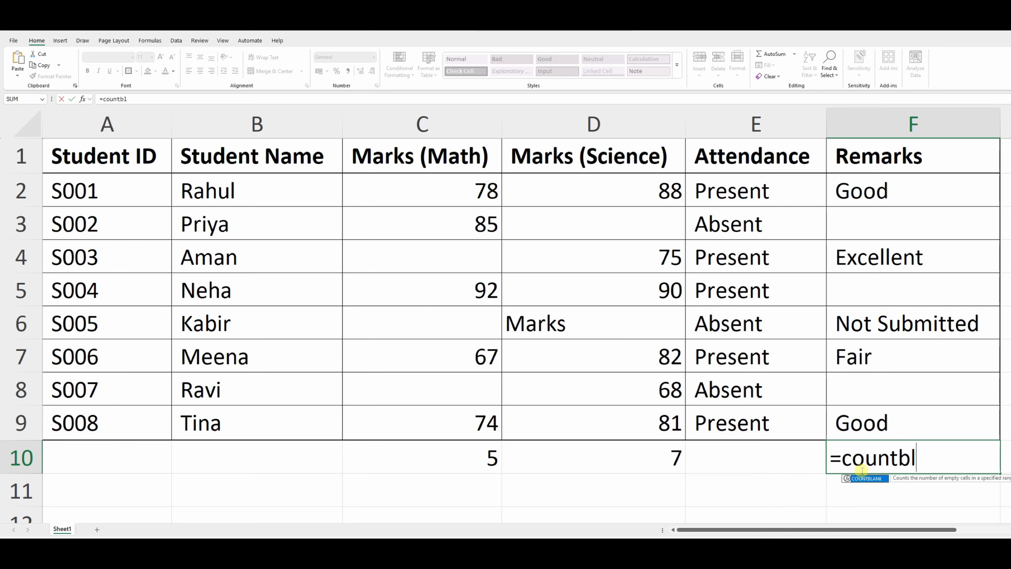
key("Tab")
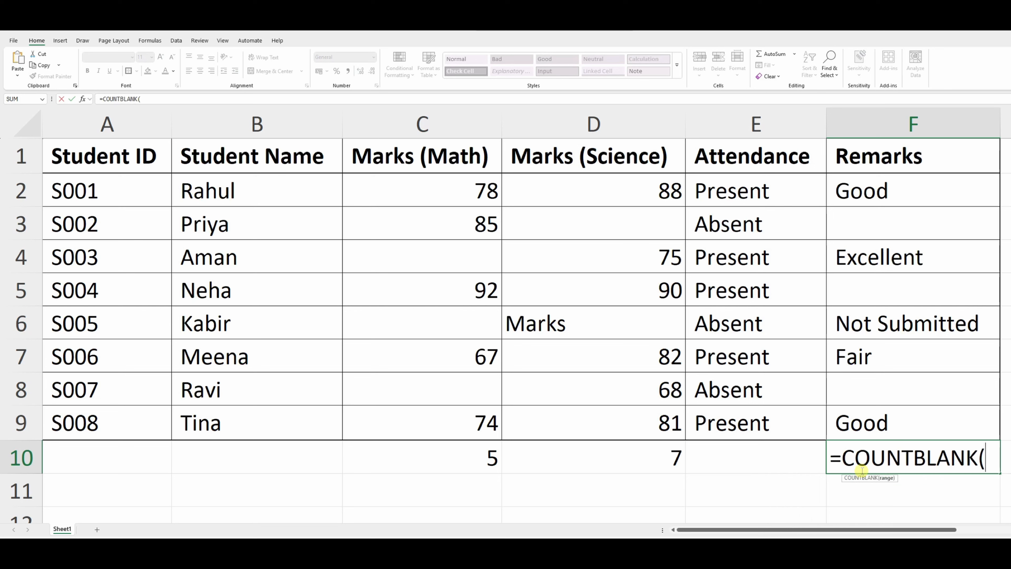
left_click_drag(905, 198, 930, 406)
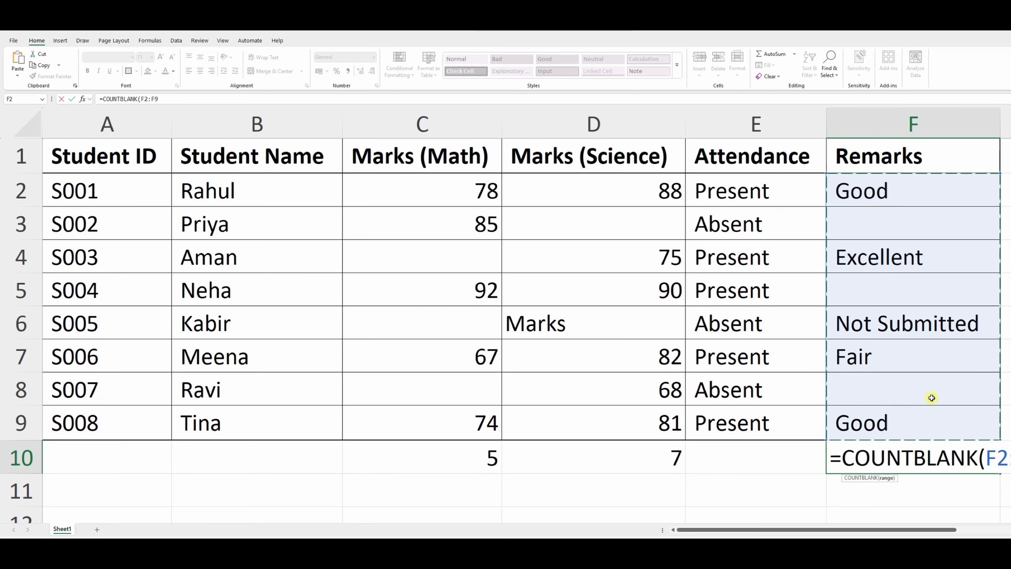
type(")")
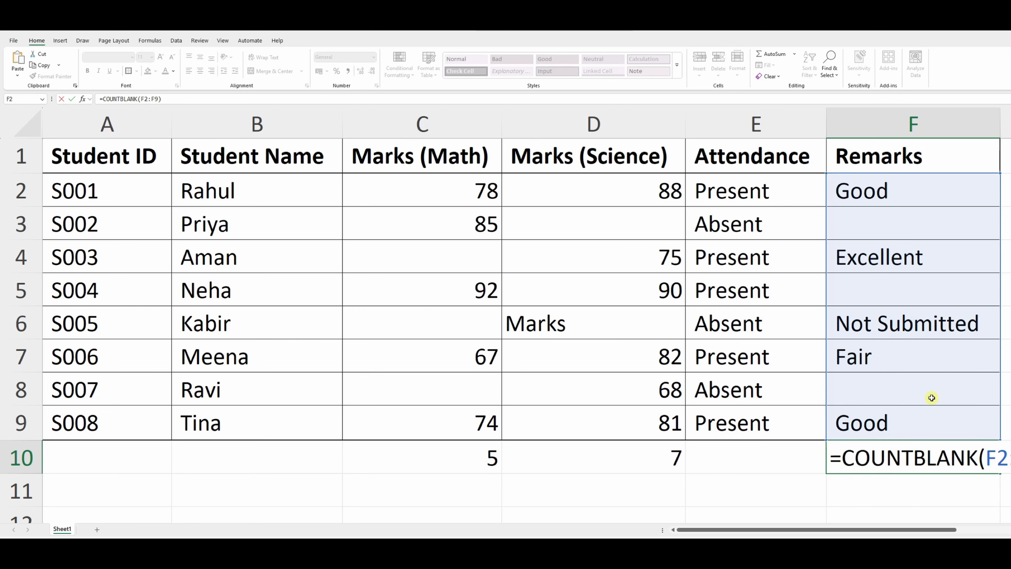
key("Return")
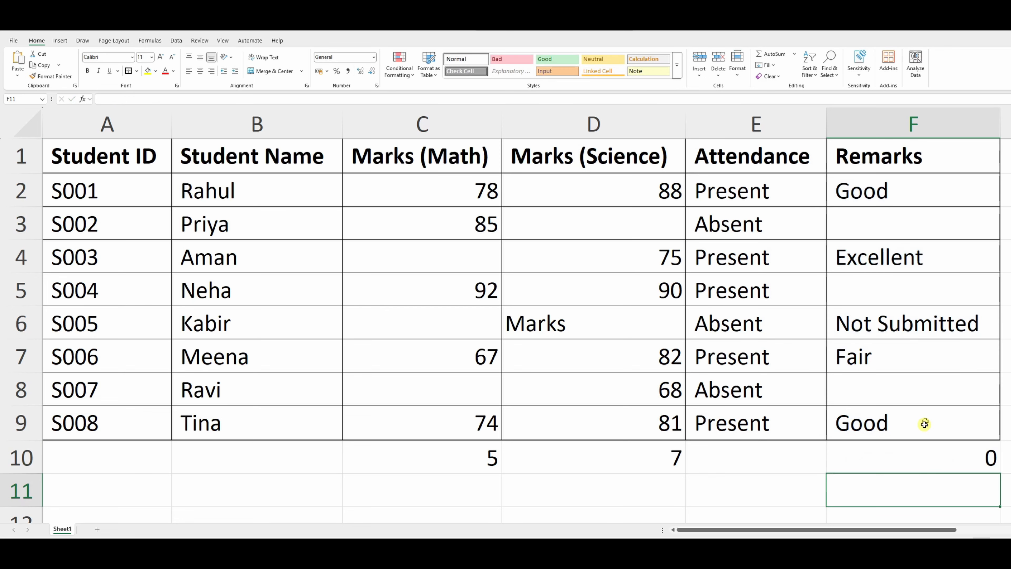
Step: Check the COUNTBLANK formula in F10 and delete the hidden spaces from the Remarks cell F3
left_click(914, 457)
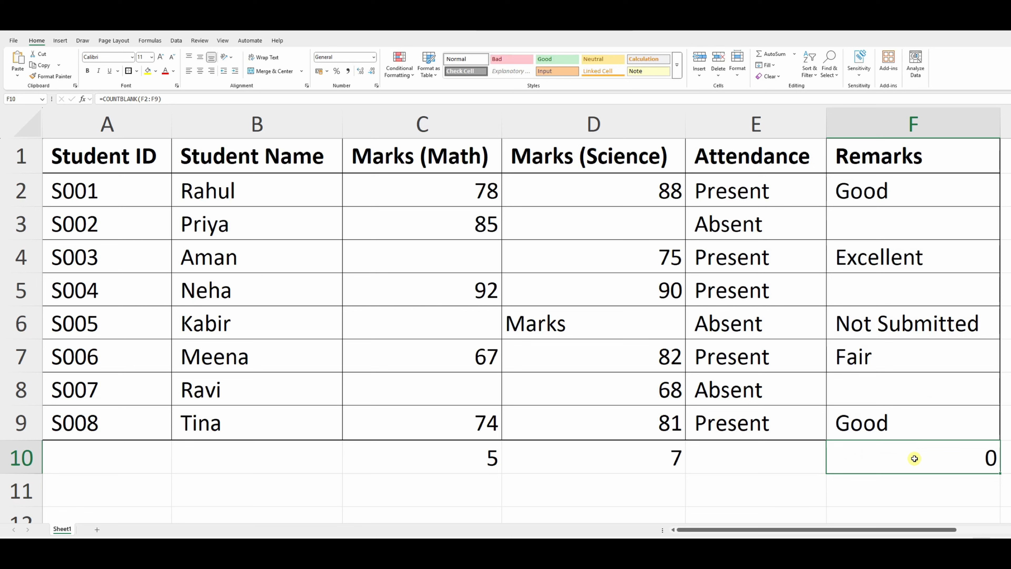
double_click(890, 213)
left_click_drag(914, 223, 828, 211)
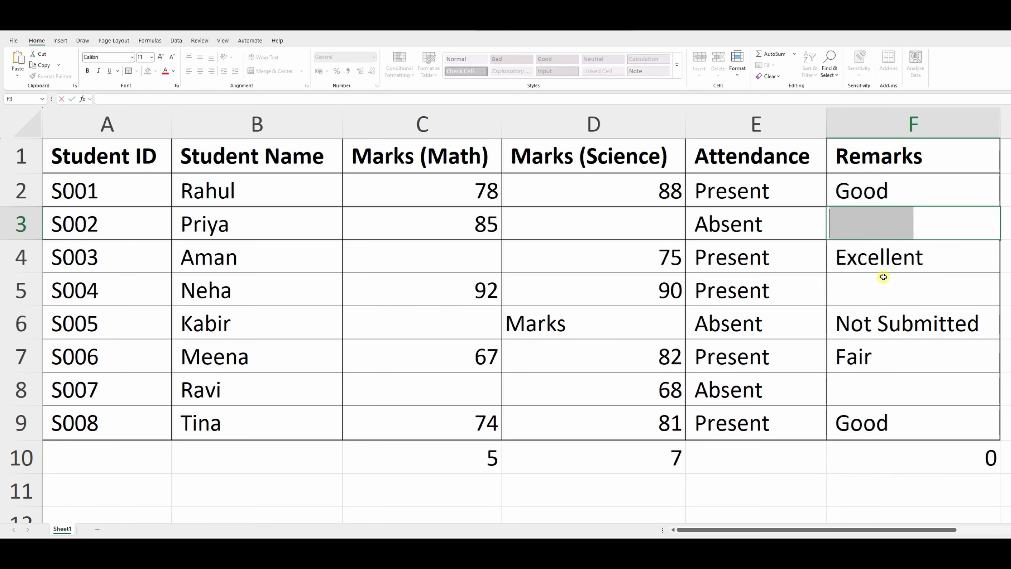
key("Delete")
left_click(917, 266)
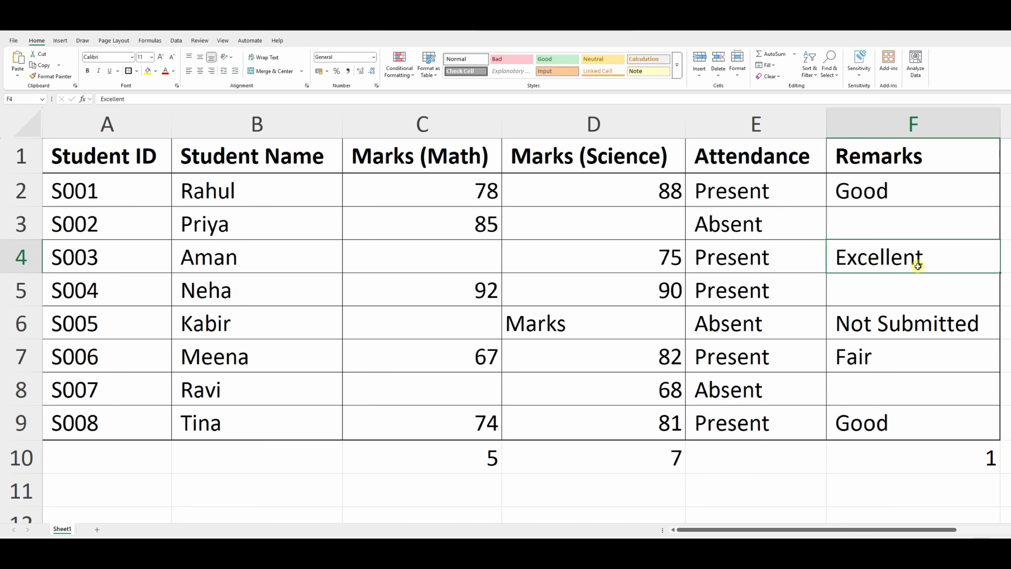
Step: Delete the hidden spaces from the Remarks cell F5 so that it is truly empty
double_click(963, 299)
left_click_drag(961, 294, 810, 290)
key("Delete")
key("Return")
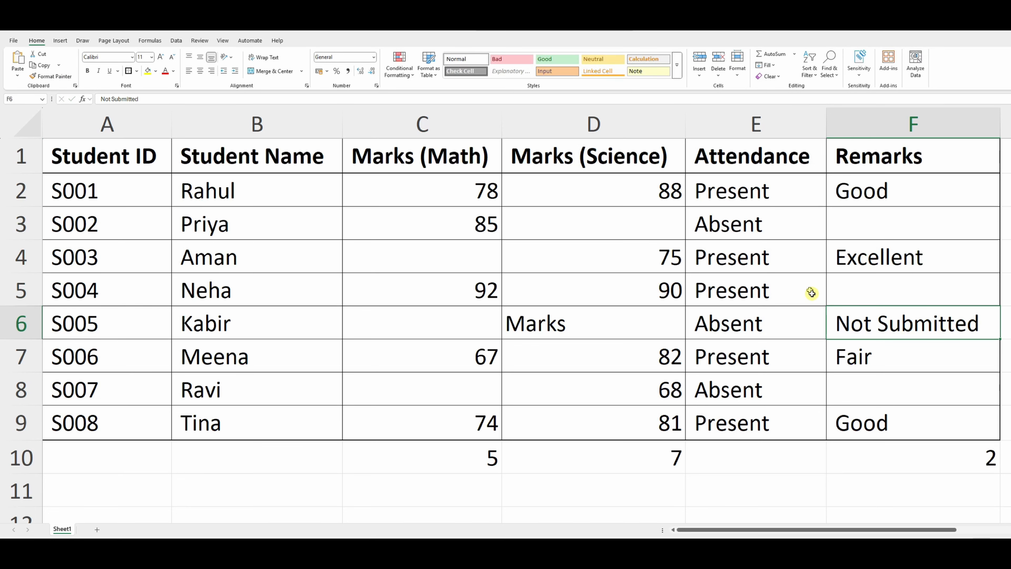
Step: Delete the hidden spaces from the Remarks cell F8 and recheck the COUNTBLANK result in F10
double_click(903, 377)
left_click_drag(939, 382, 810, 377)
key("Delete")
key("Return")
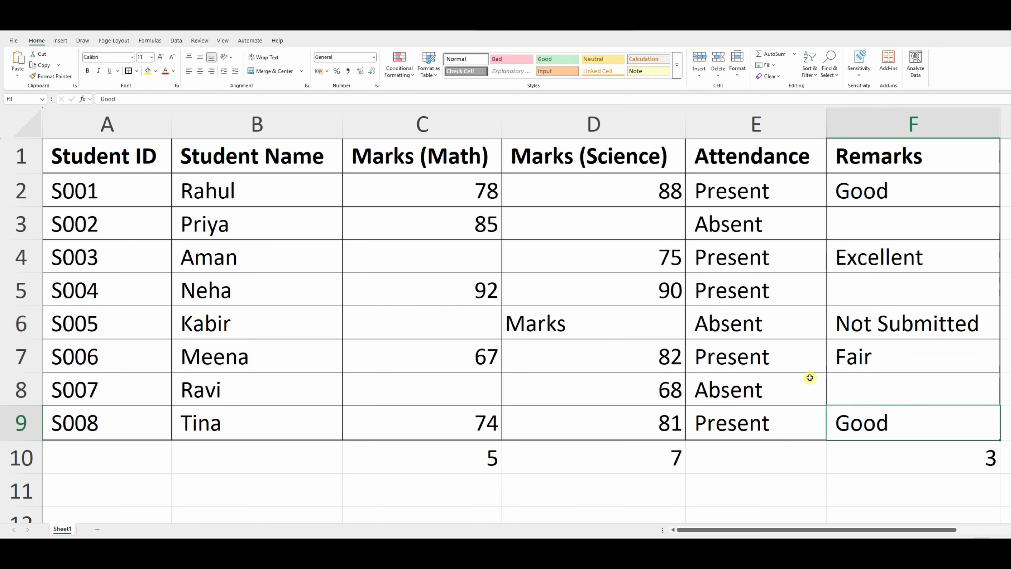
left_click(904, 450)
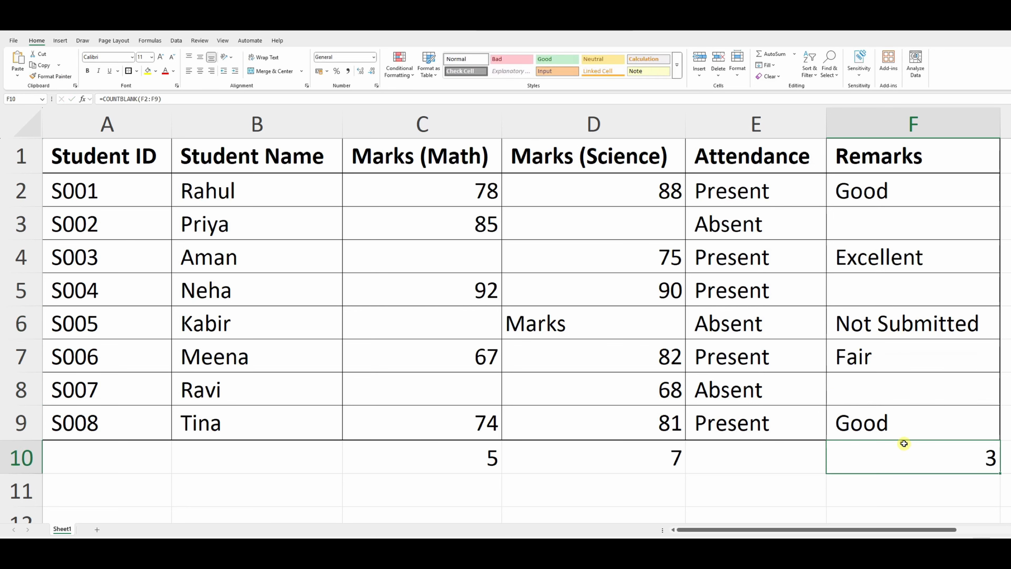